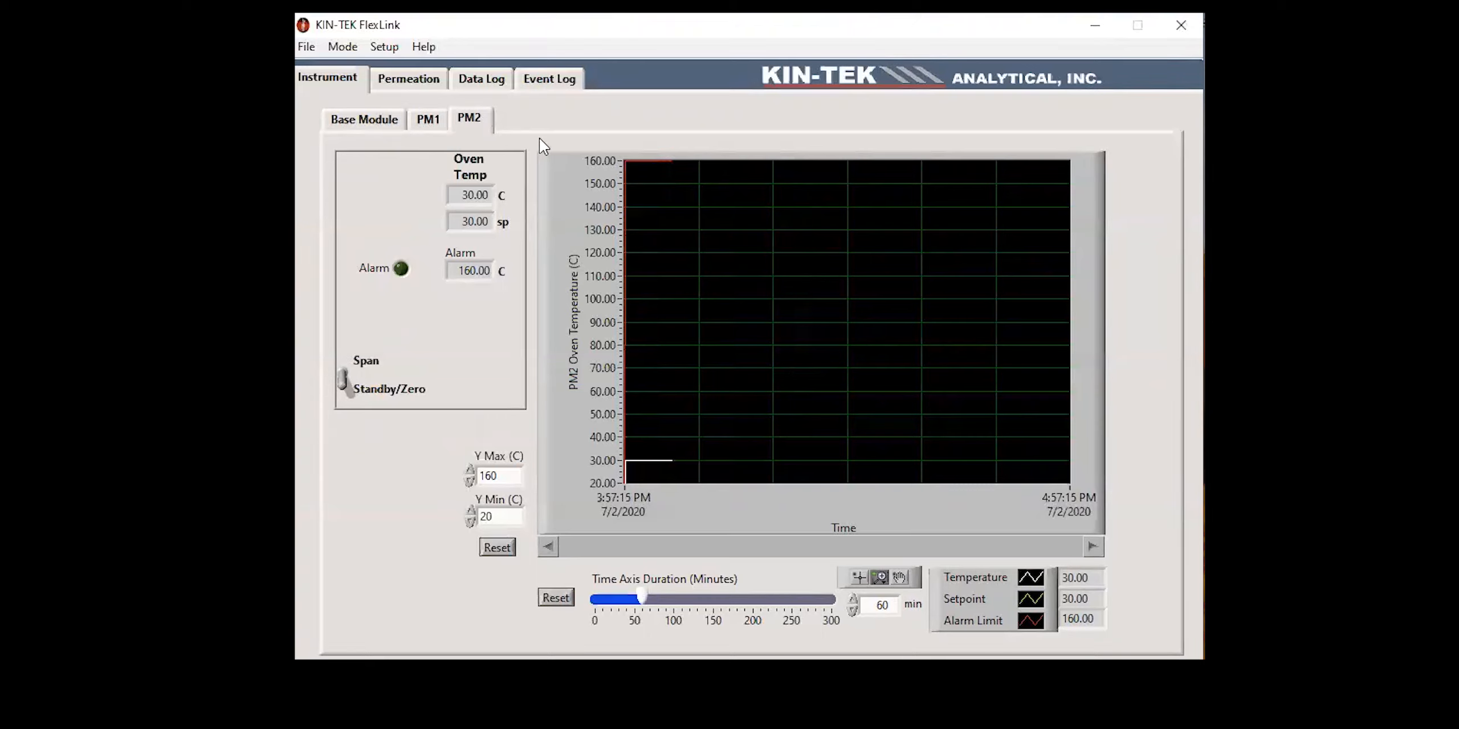
Step: Review the oven temperature, setpoint and alarm readings of the Base Module, PM1 and PM2 on the instrument pages
click(379, 127)
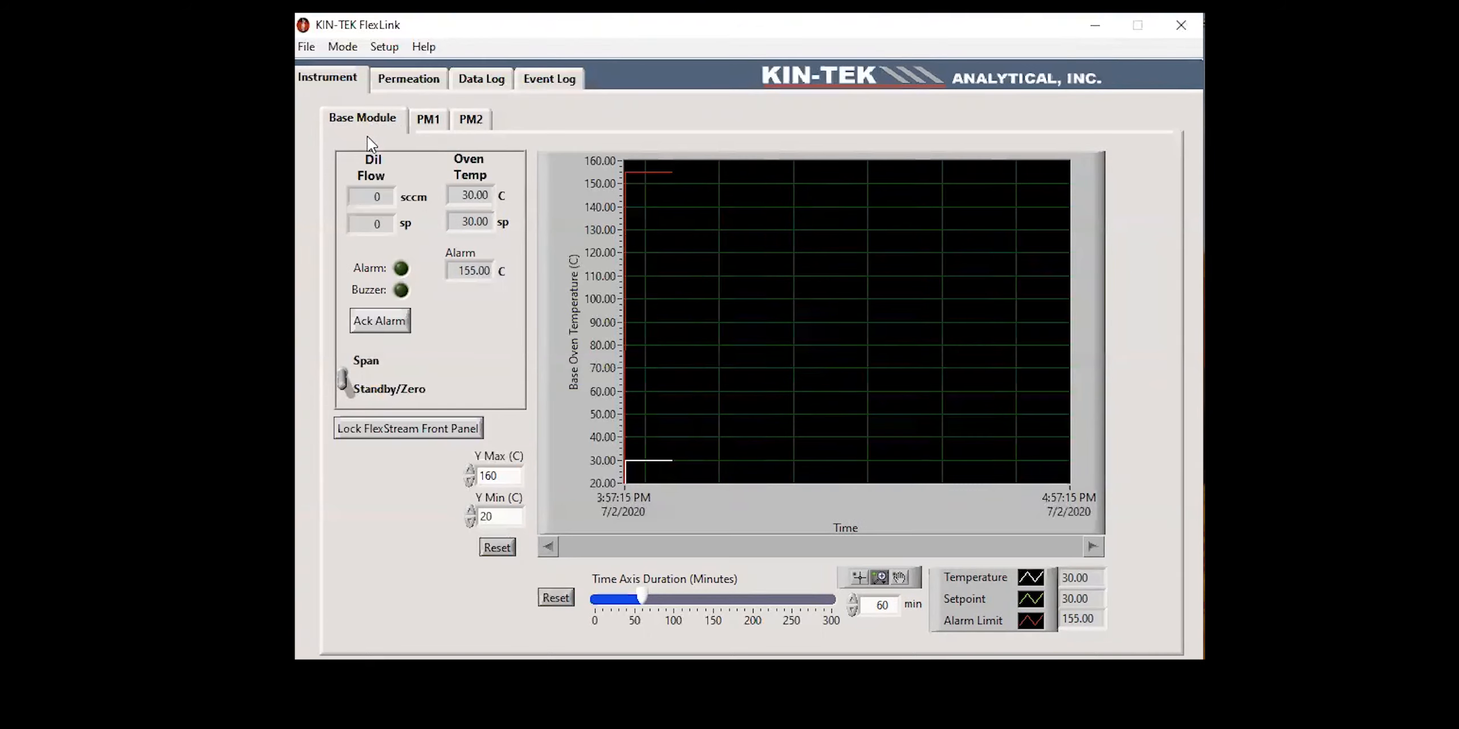
click(424, 121)
click(463, 120)
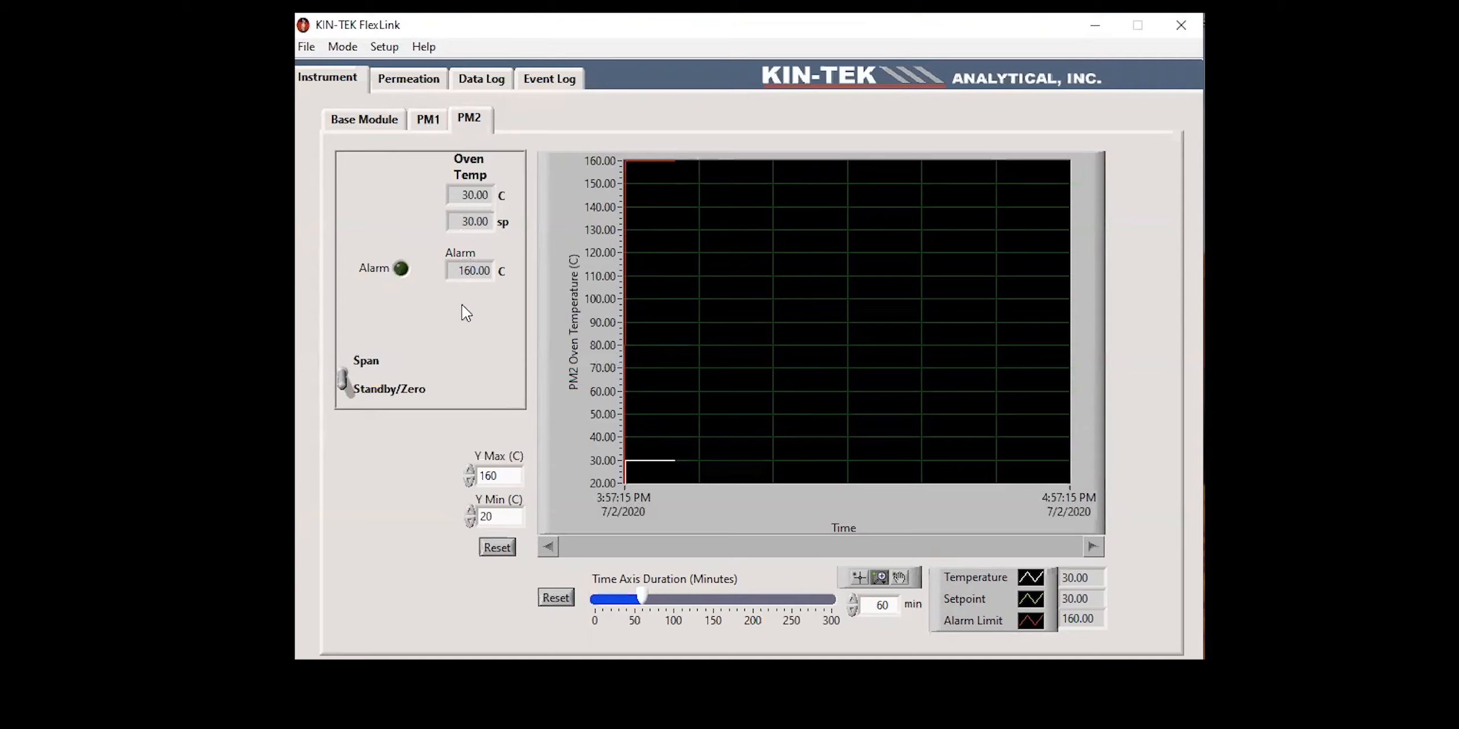
click(436, 121)
click(367, 120)
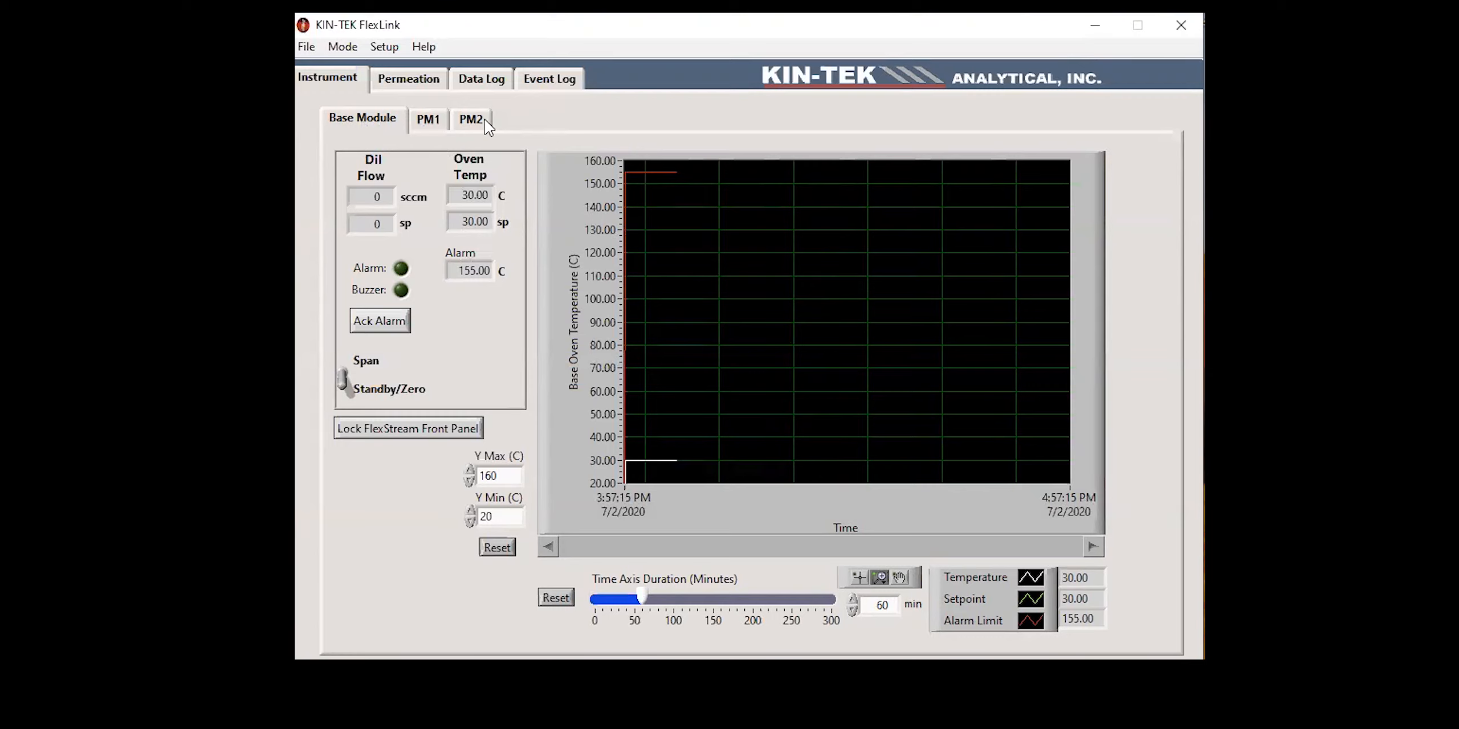
Step: Examine the permeation component tables and oven settings of the Base Module, PM1 and PM2
click(425, 82)
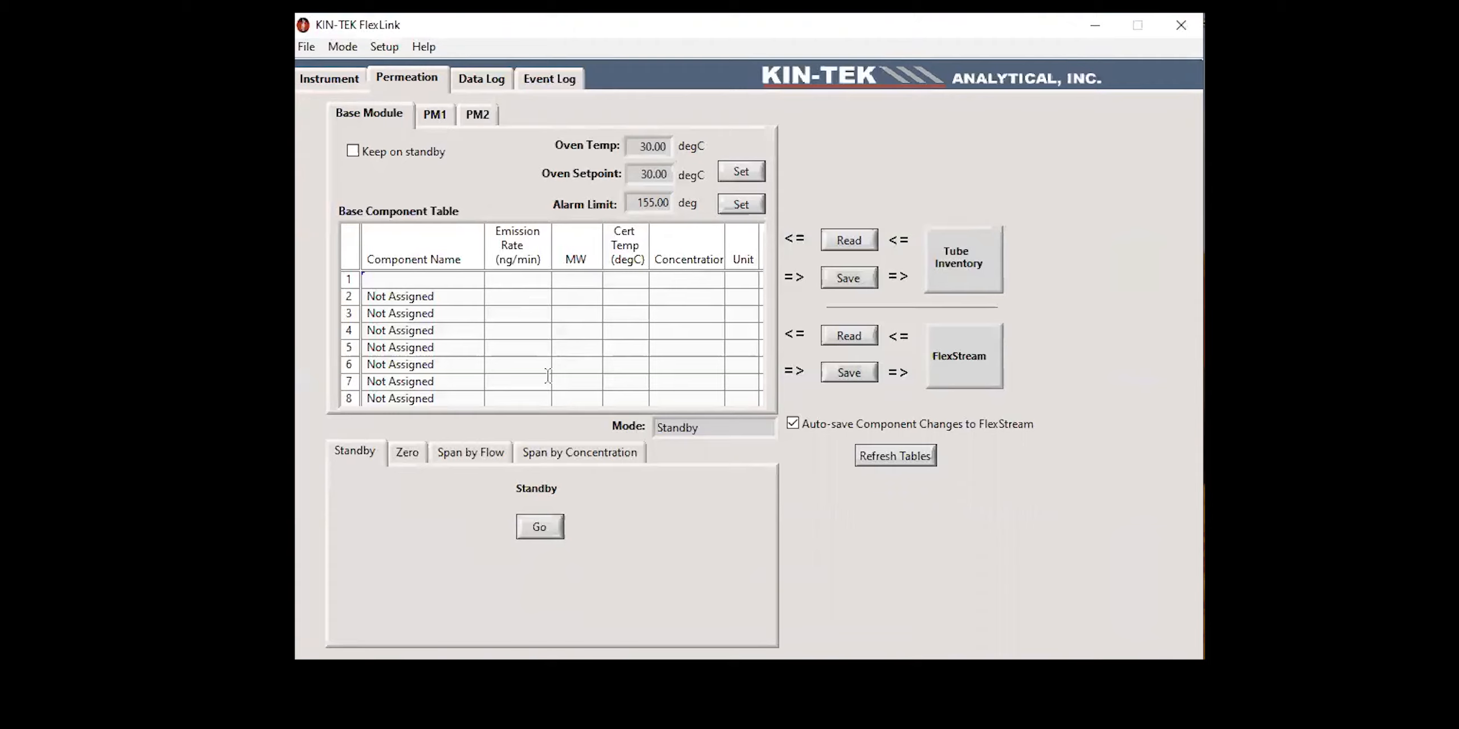
click(431, 121)
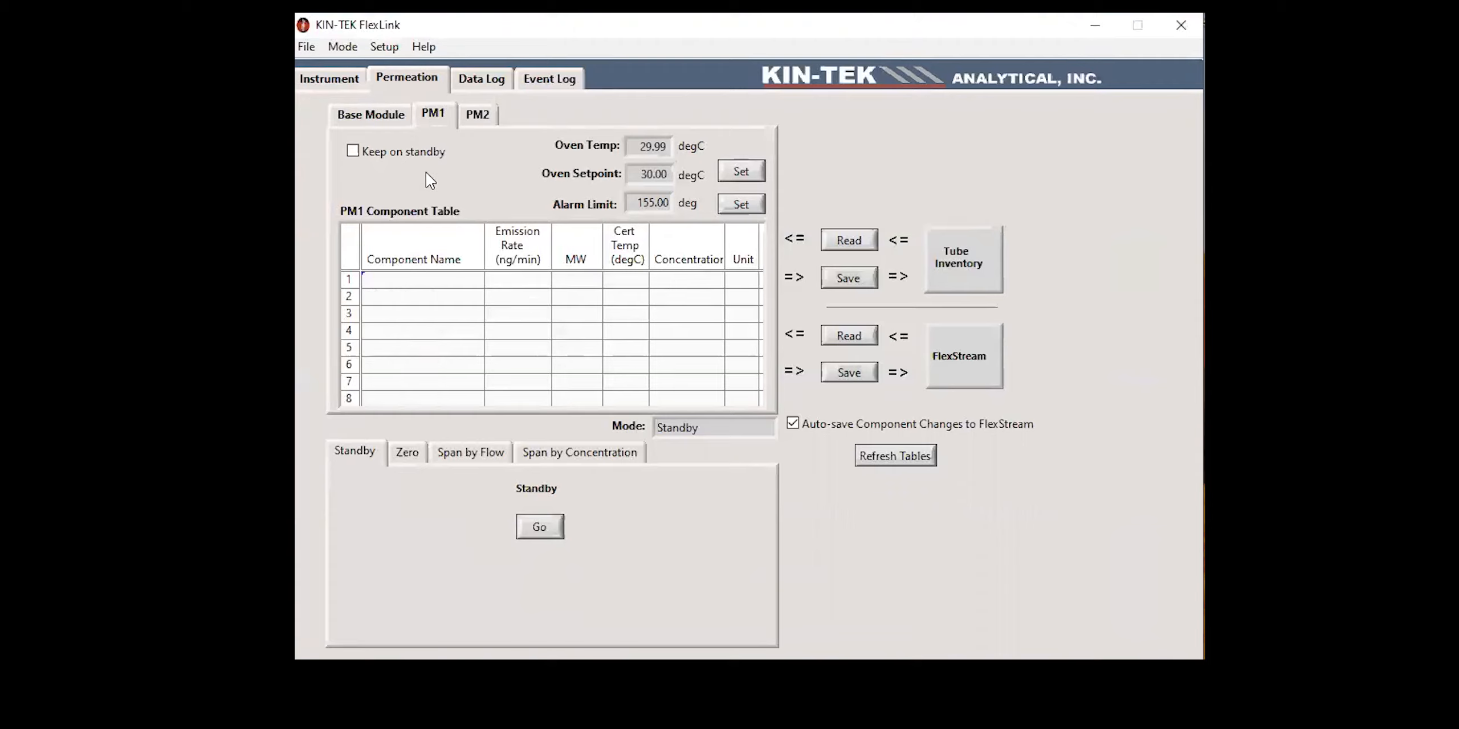
click(482, 123)
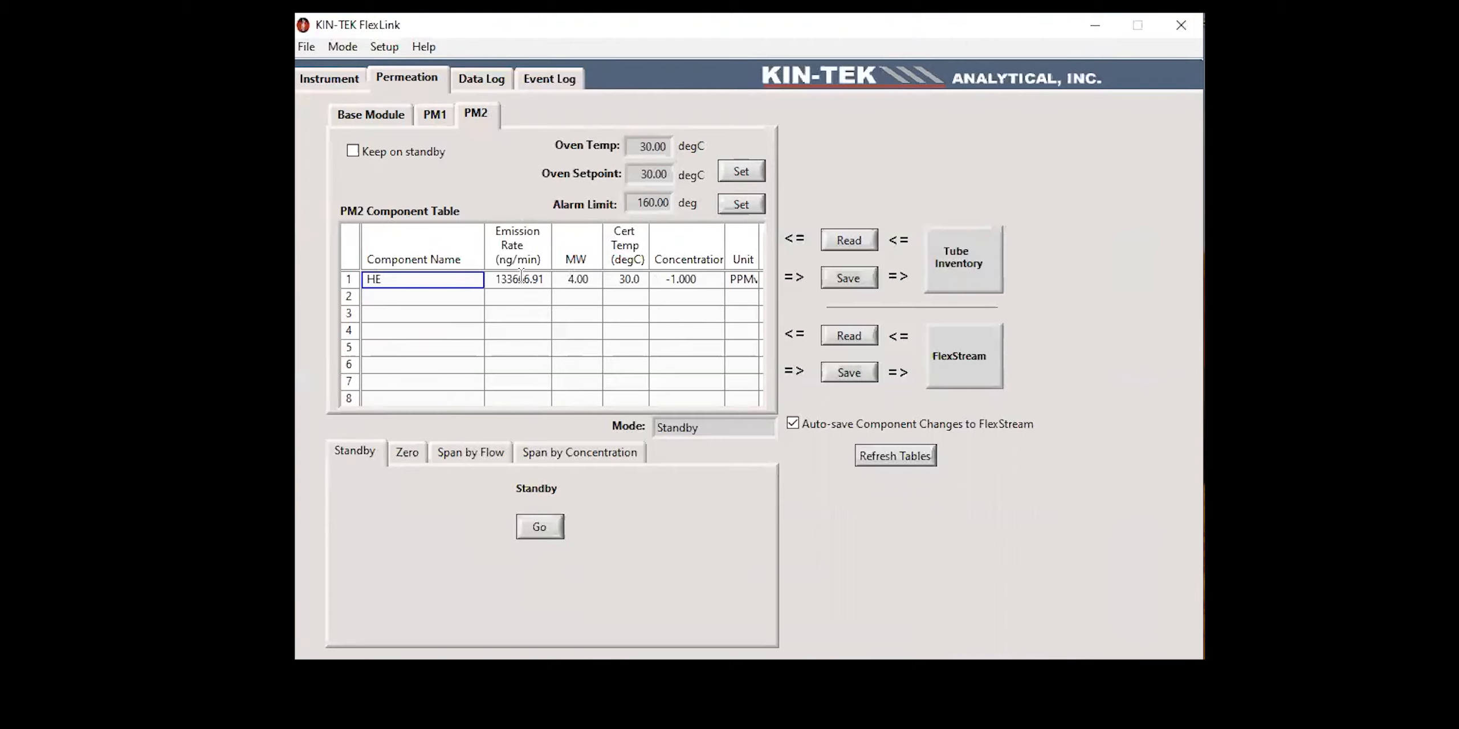
click(434, 114)
click(390, 114)
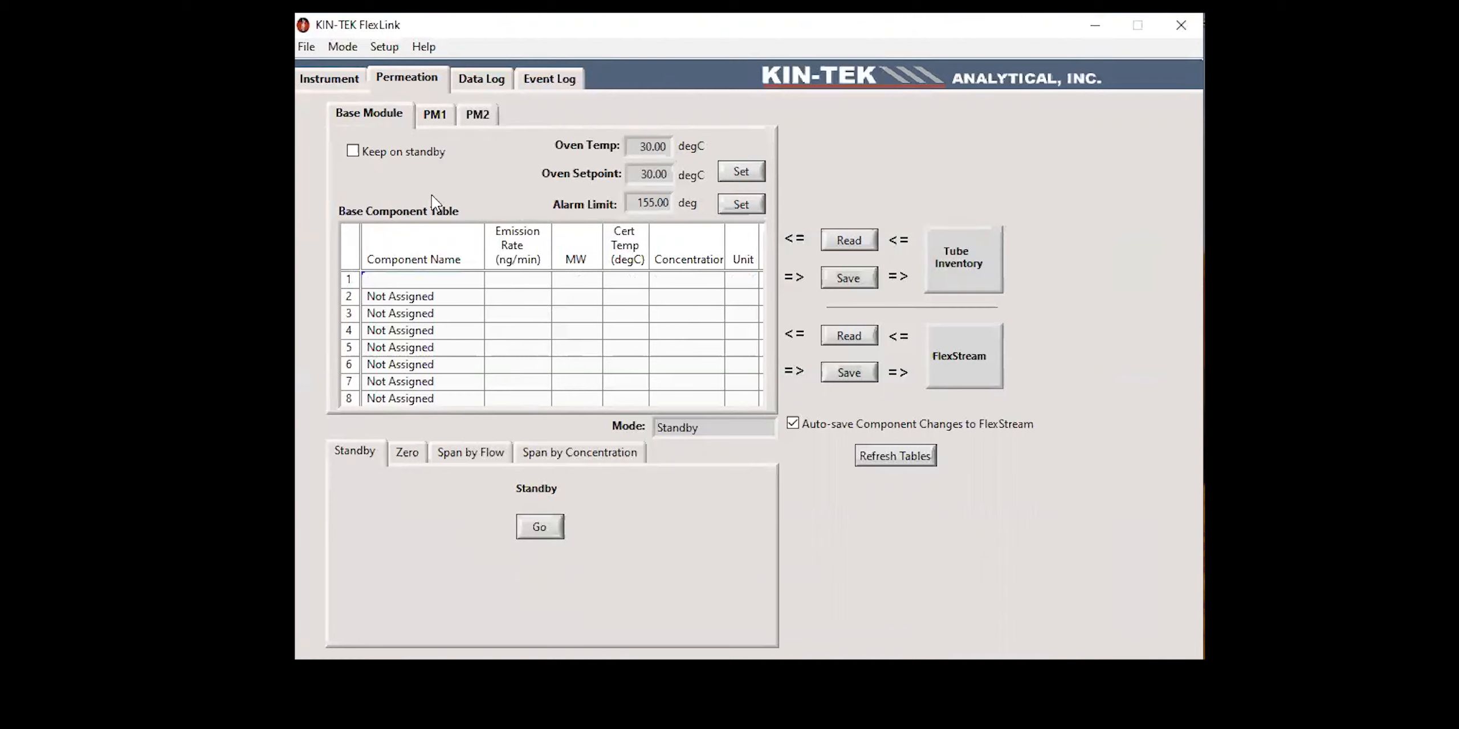
click(426, 123)
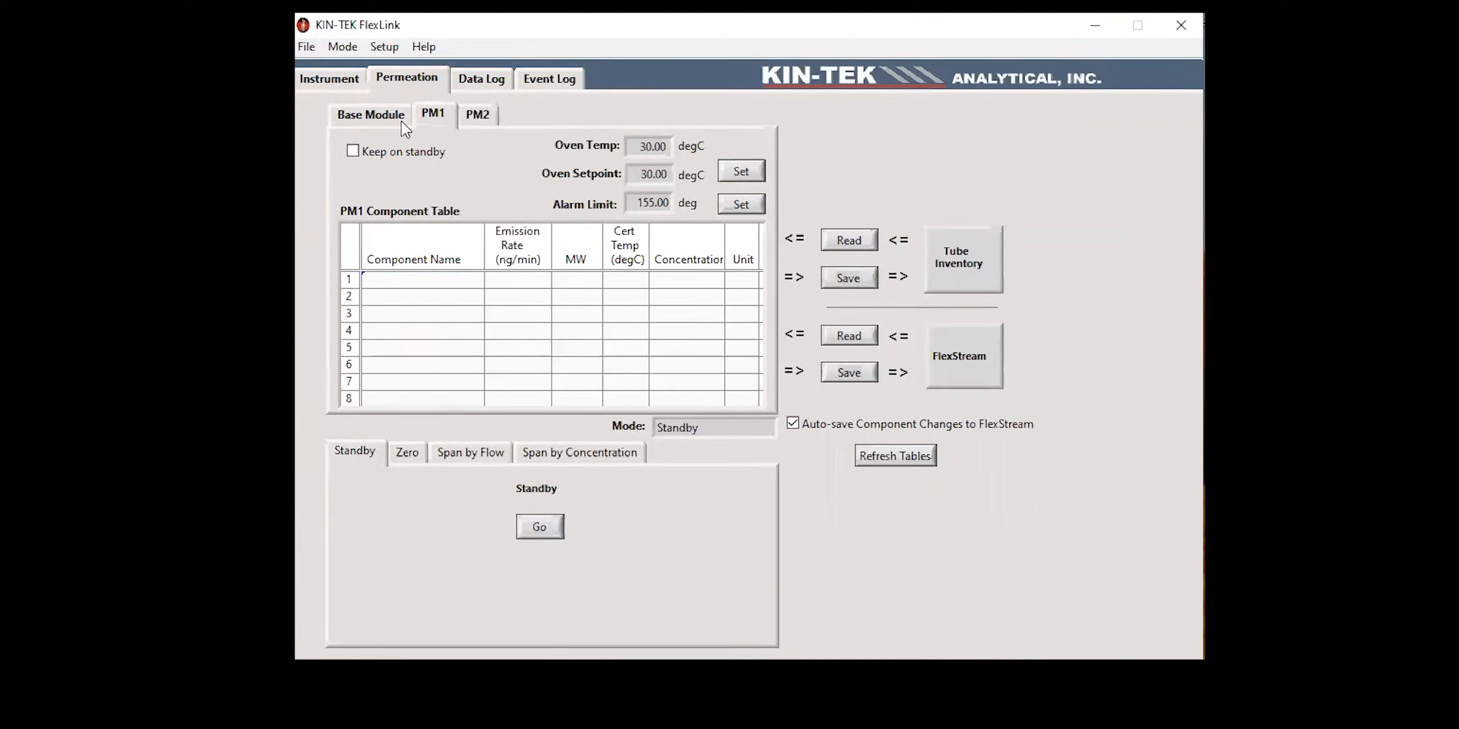
click(403, 121)
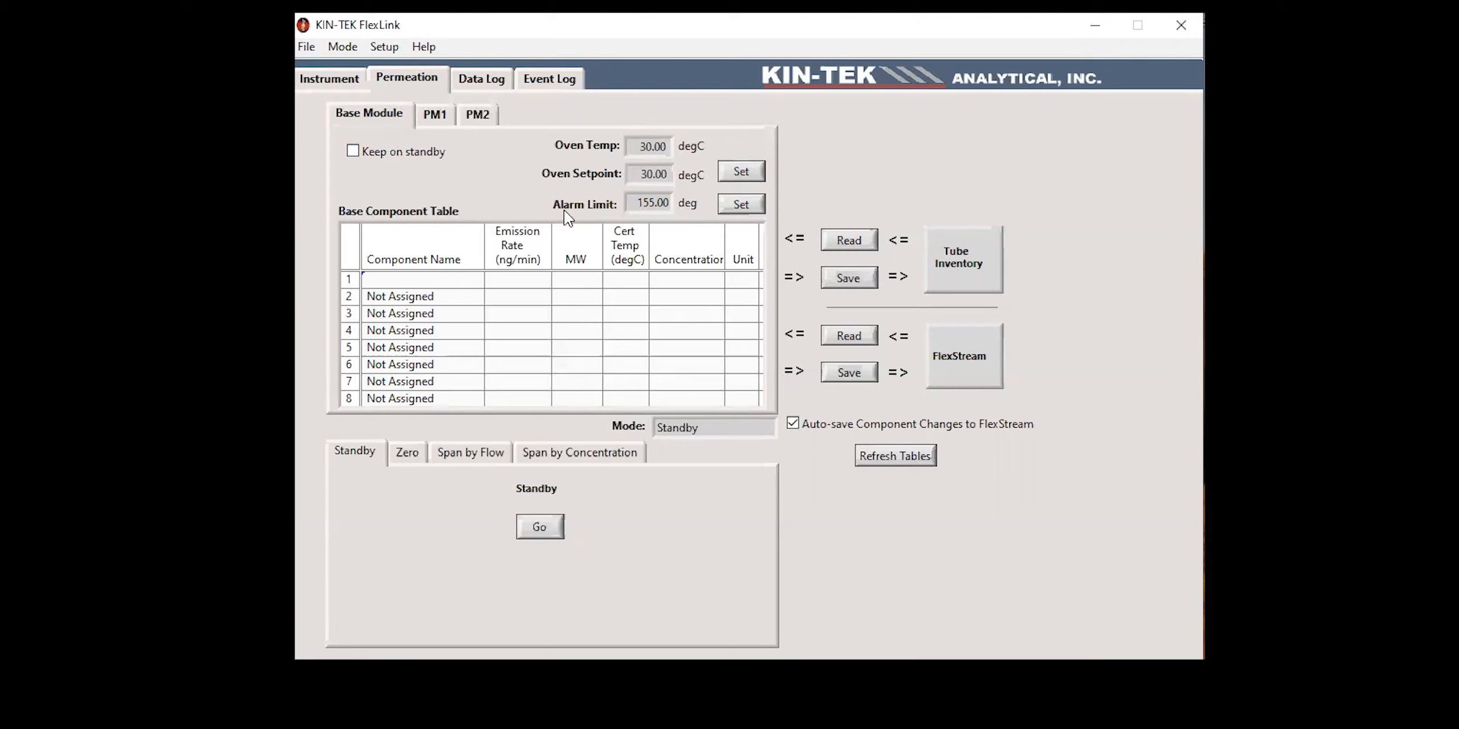
Step: Set the Base Module's alarm limit to 60.0 degC
click(738, 205)
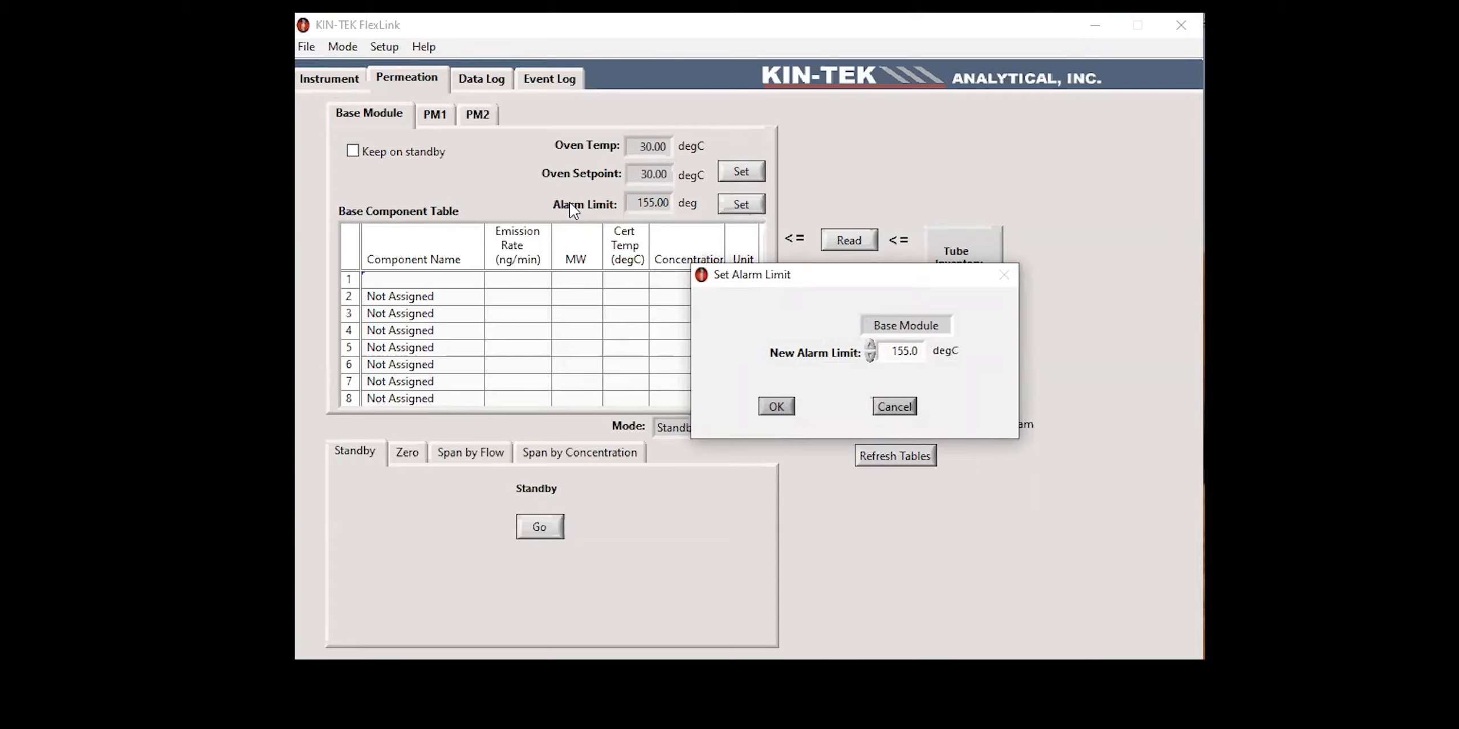
double_click(906, 351)
key(BackSpace)
text(60.0)
click(776, 406)
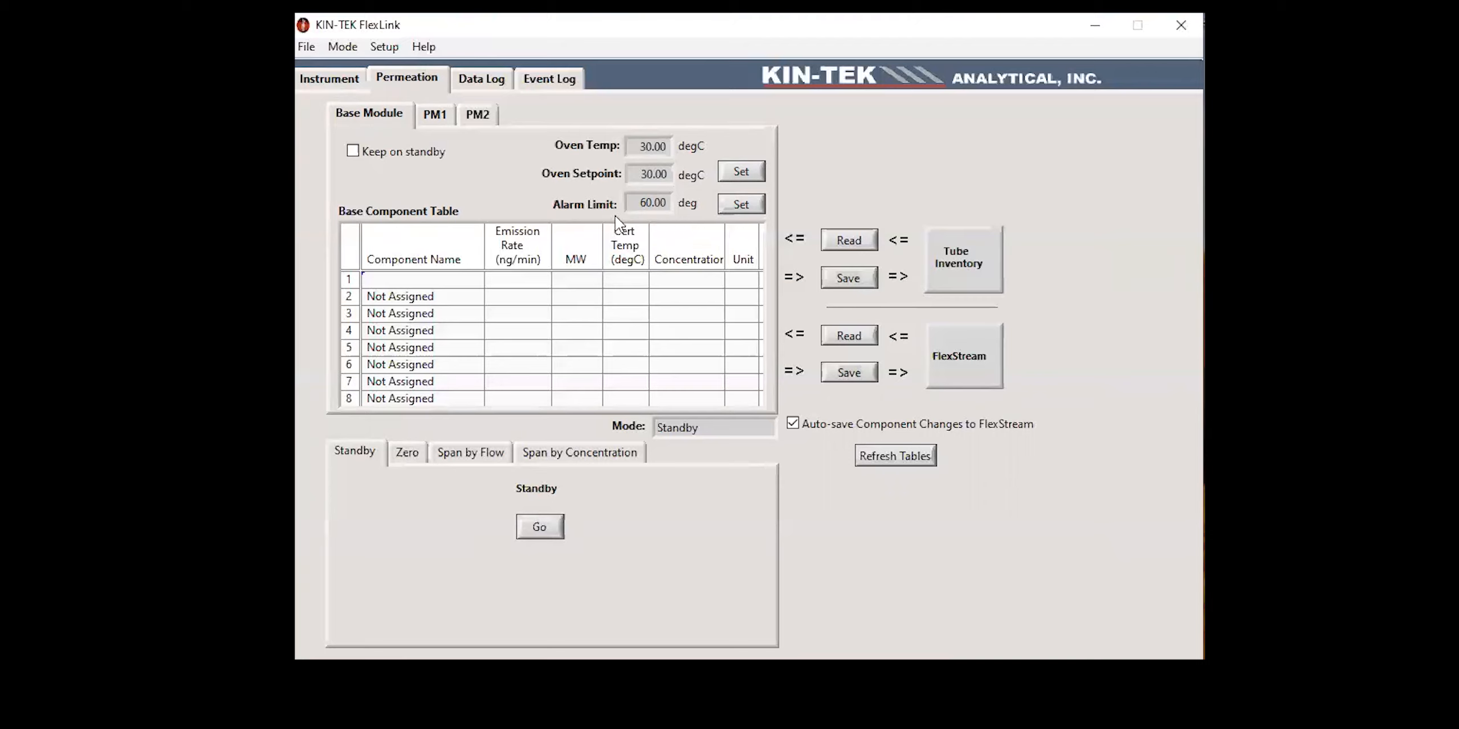
Step: Set the Base Module's oven temperature setpoint to 40.0 degC
click(746, 173)
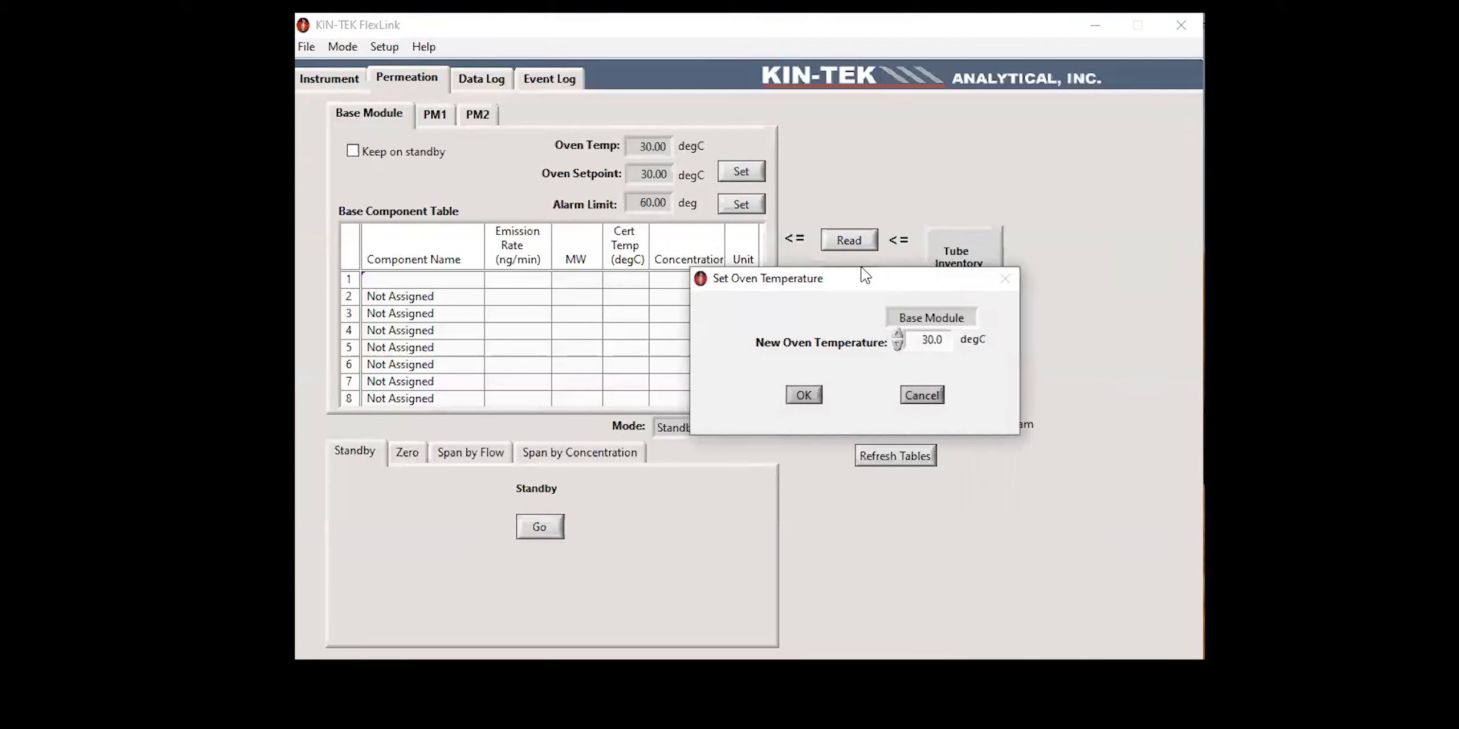
double_click(926, 344)
key(BackSpace)
text(40.0)
click(801, 398)
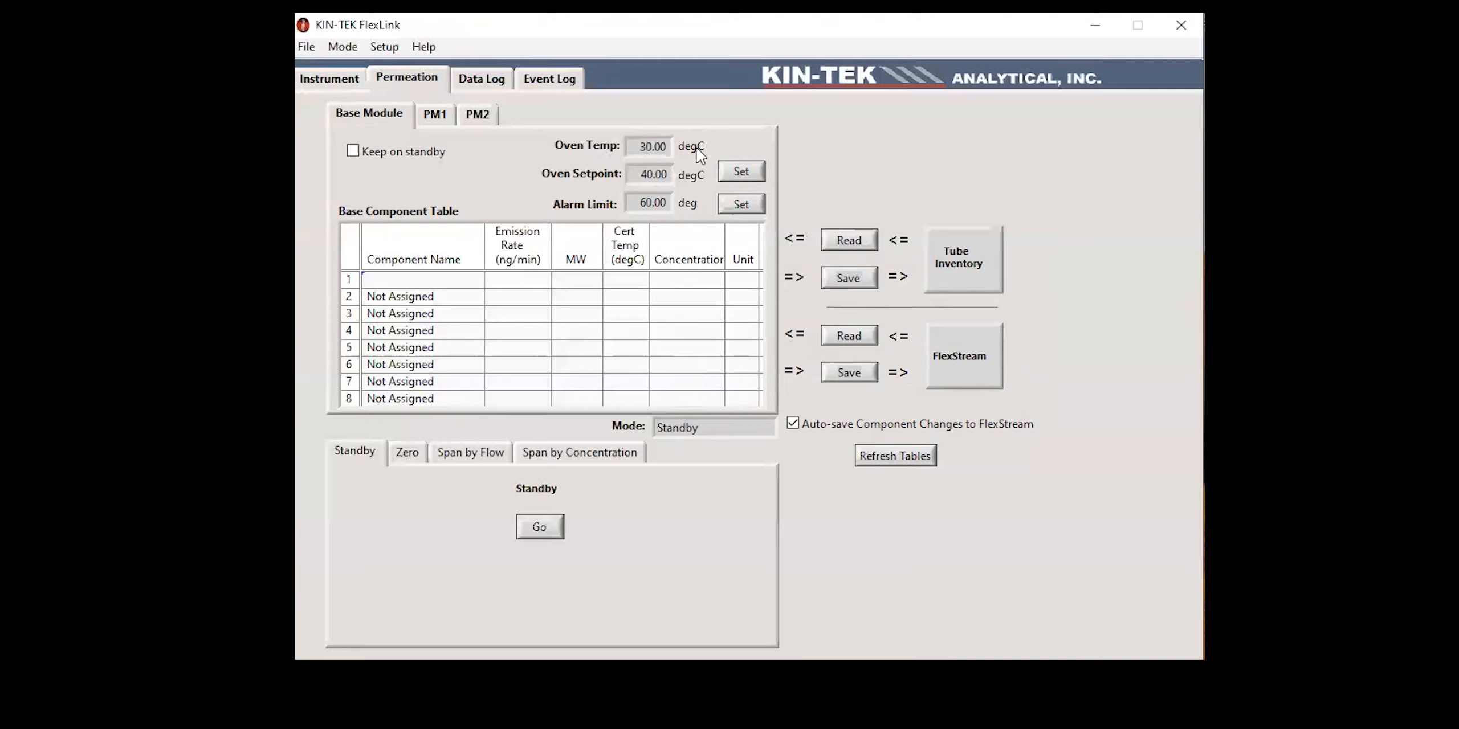
Step: Enter Benzene as the first component in the Base Component Table with an emission rate of 4000 ng/min
click(412, 279)
text(Benzene)
key(Tab)
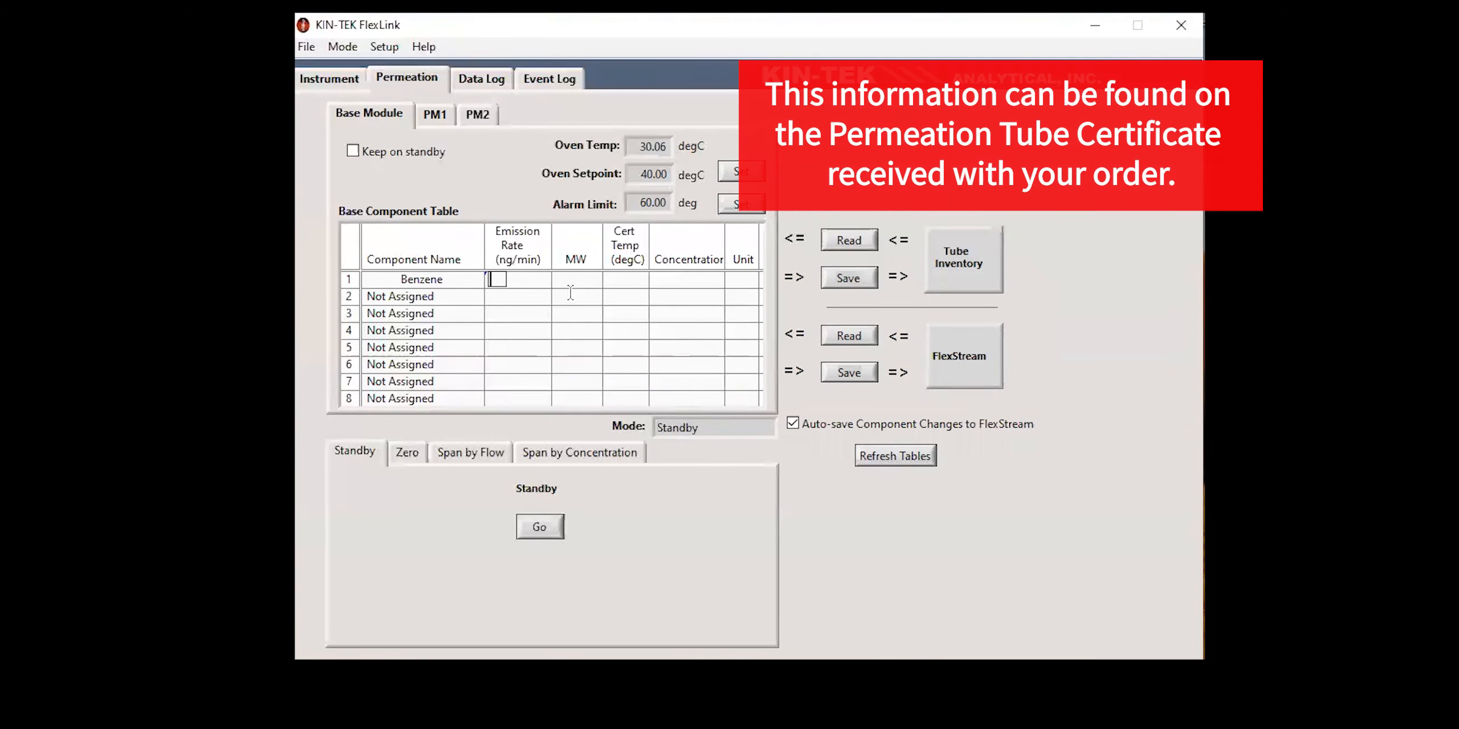
text(4000)
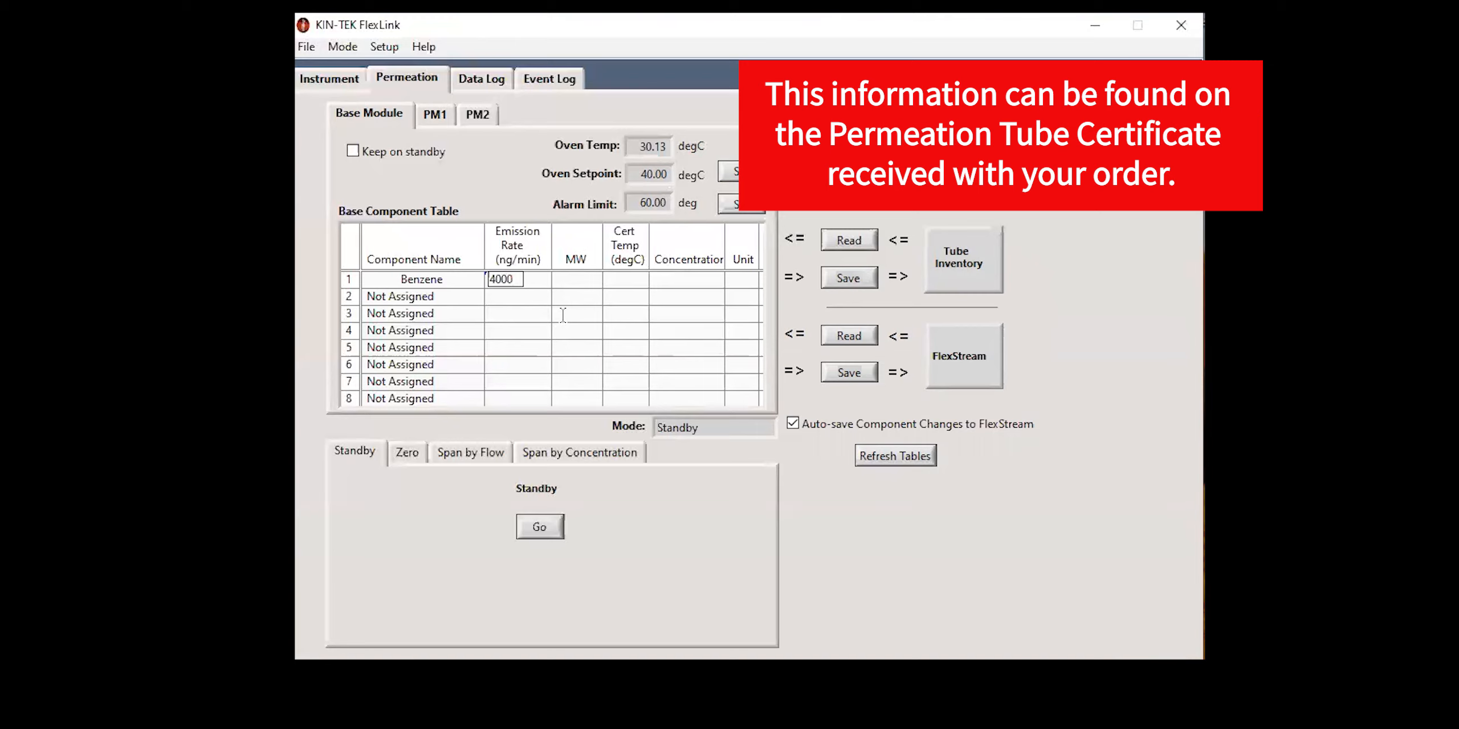
Step: Complete the Benzene row with molecular weight 78.11 and certification temperature 40.00 degC, and save it to FlexStream
click(563, 279)
click(527, 278)
click(570, 270)
click(601, 280)
key(alt+Tab)
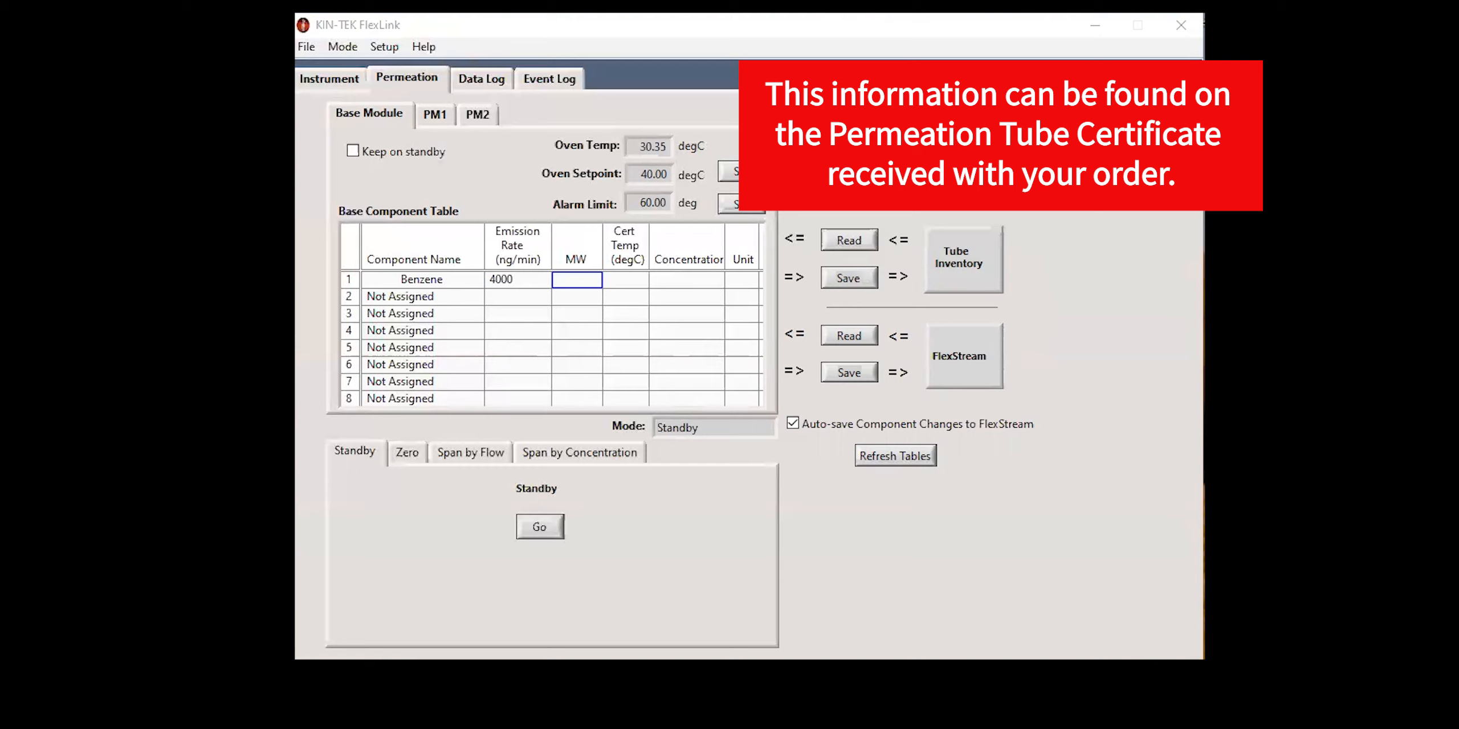
click(577, 282)
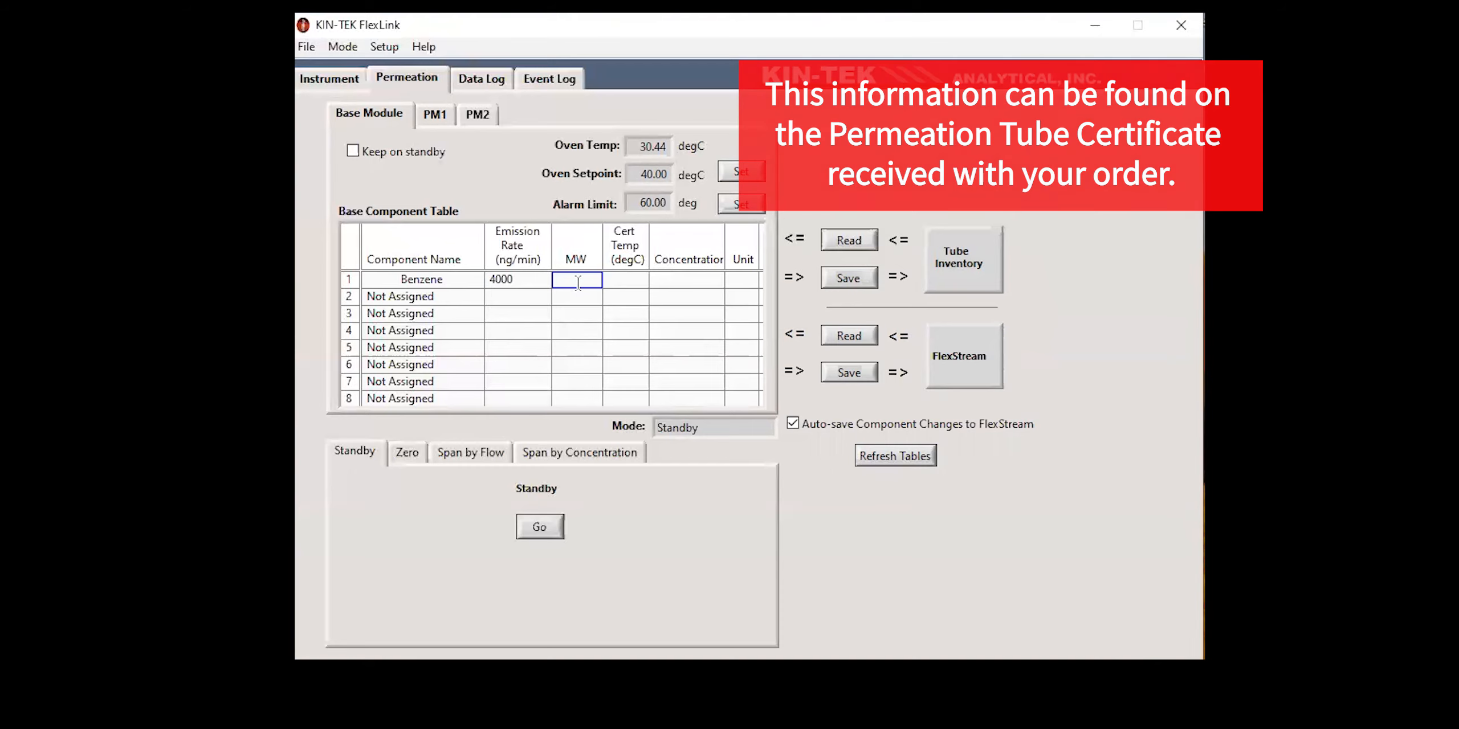
click(585, 274)
text(.11)
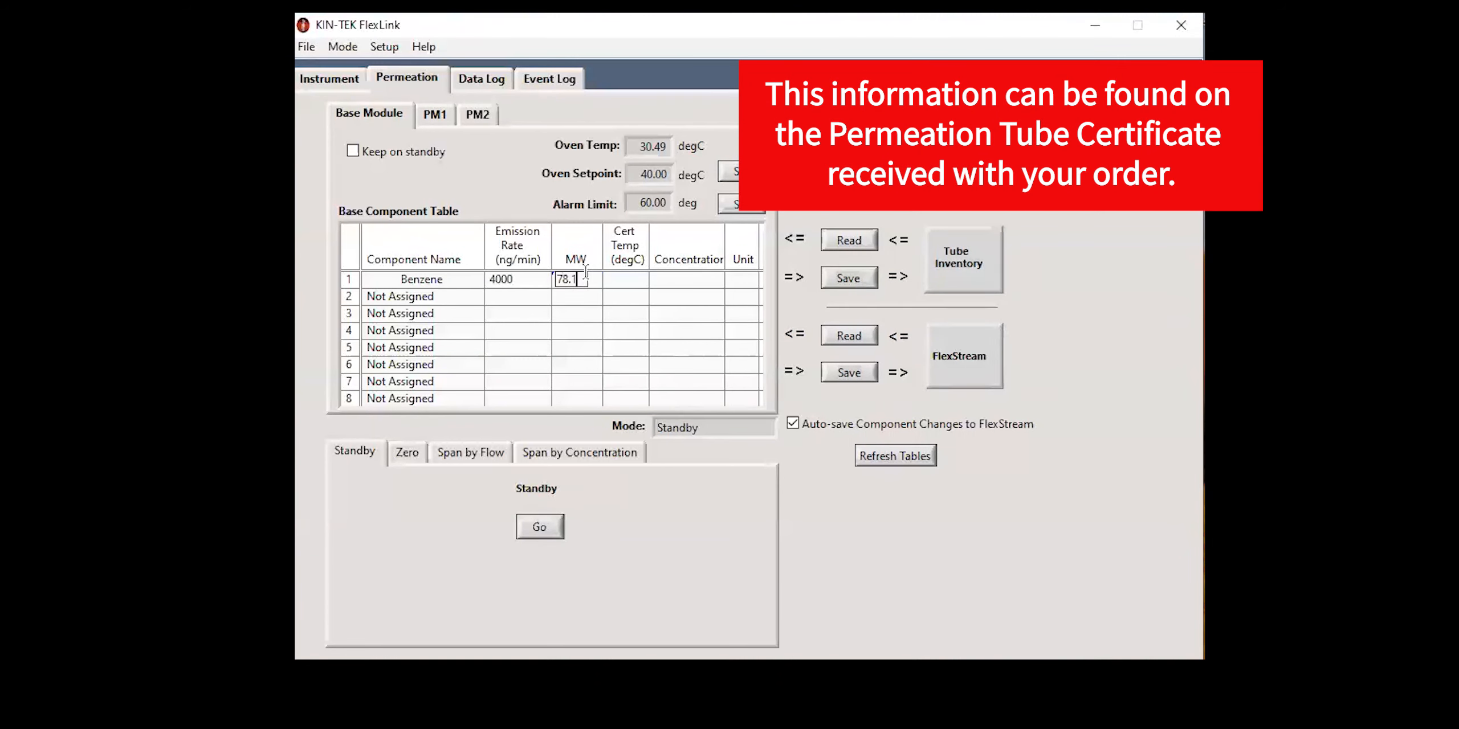
click(652, 278)
click(630, 278)
text(40.00)
click(801, 435)
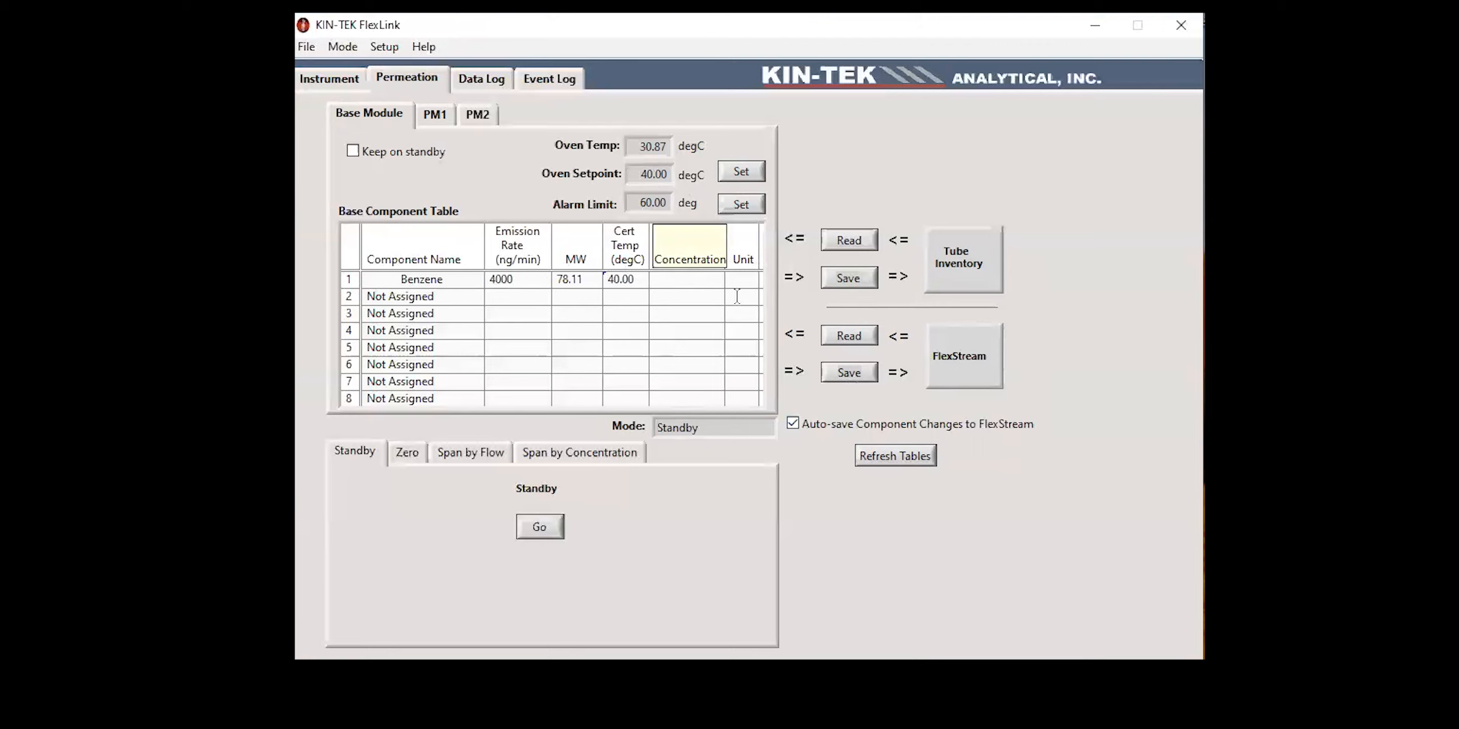
click(848, 374)
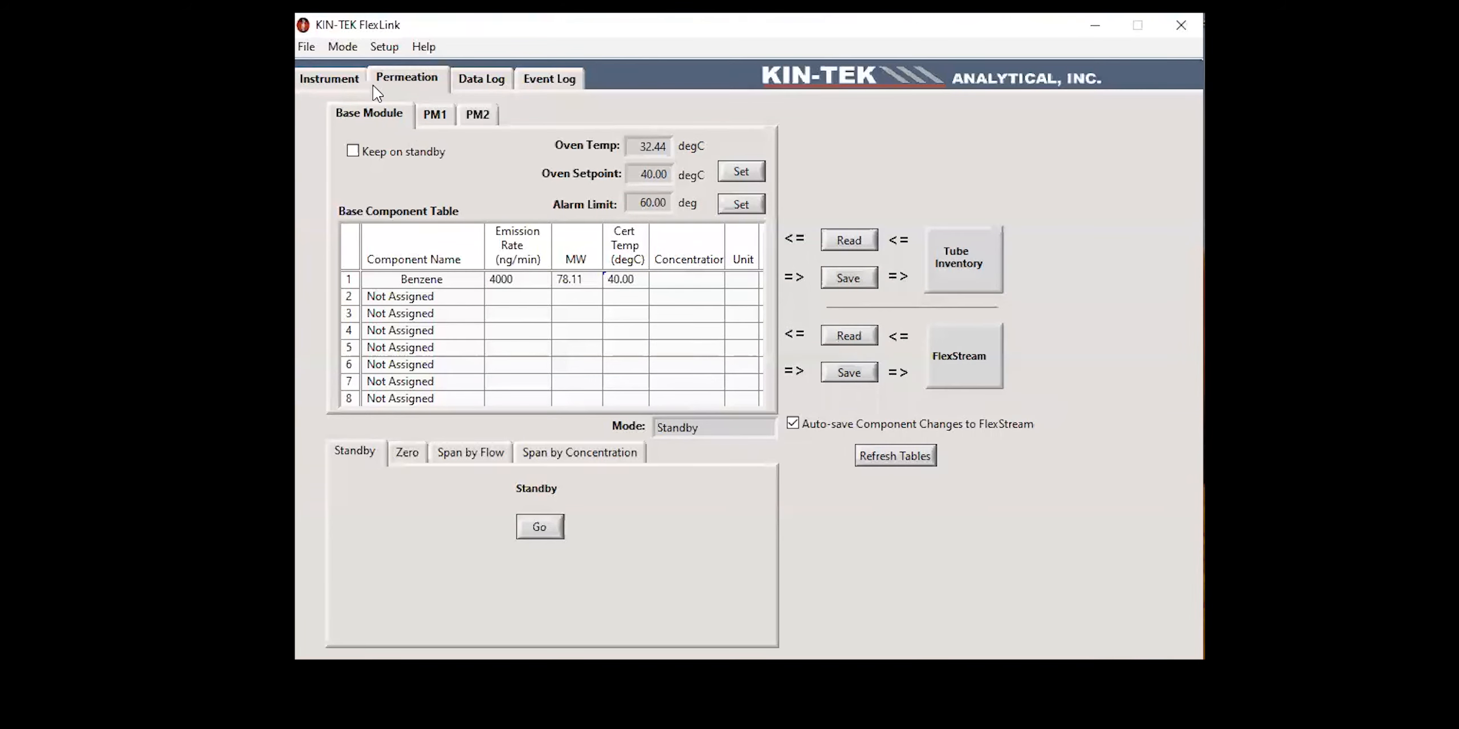
Step: Zoom in on the setpoint change in the Base Module's oven temperature graph, and check the PM1 and PM2 readings
click(346, 86)
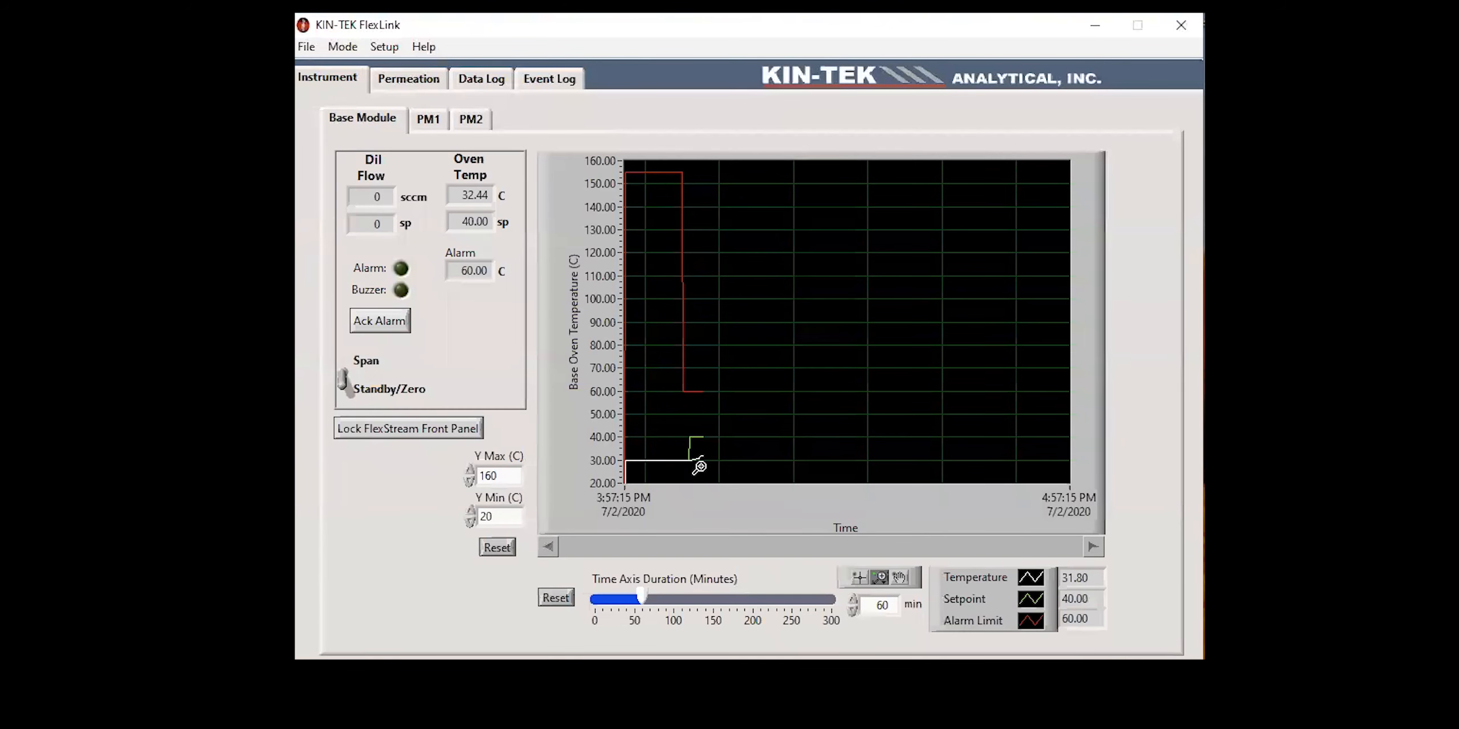
drag(637, 426, 743, 474)
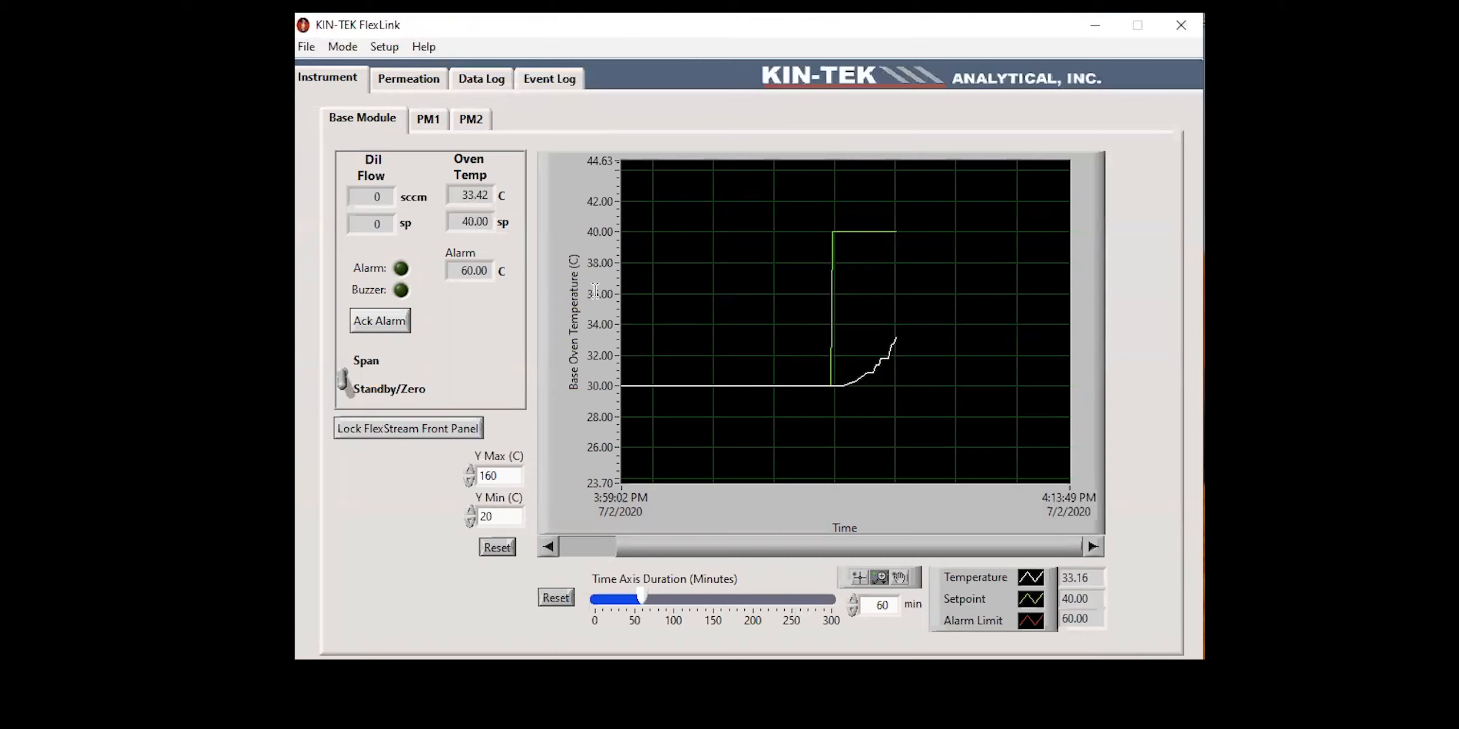
click(427, 121)
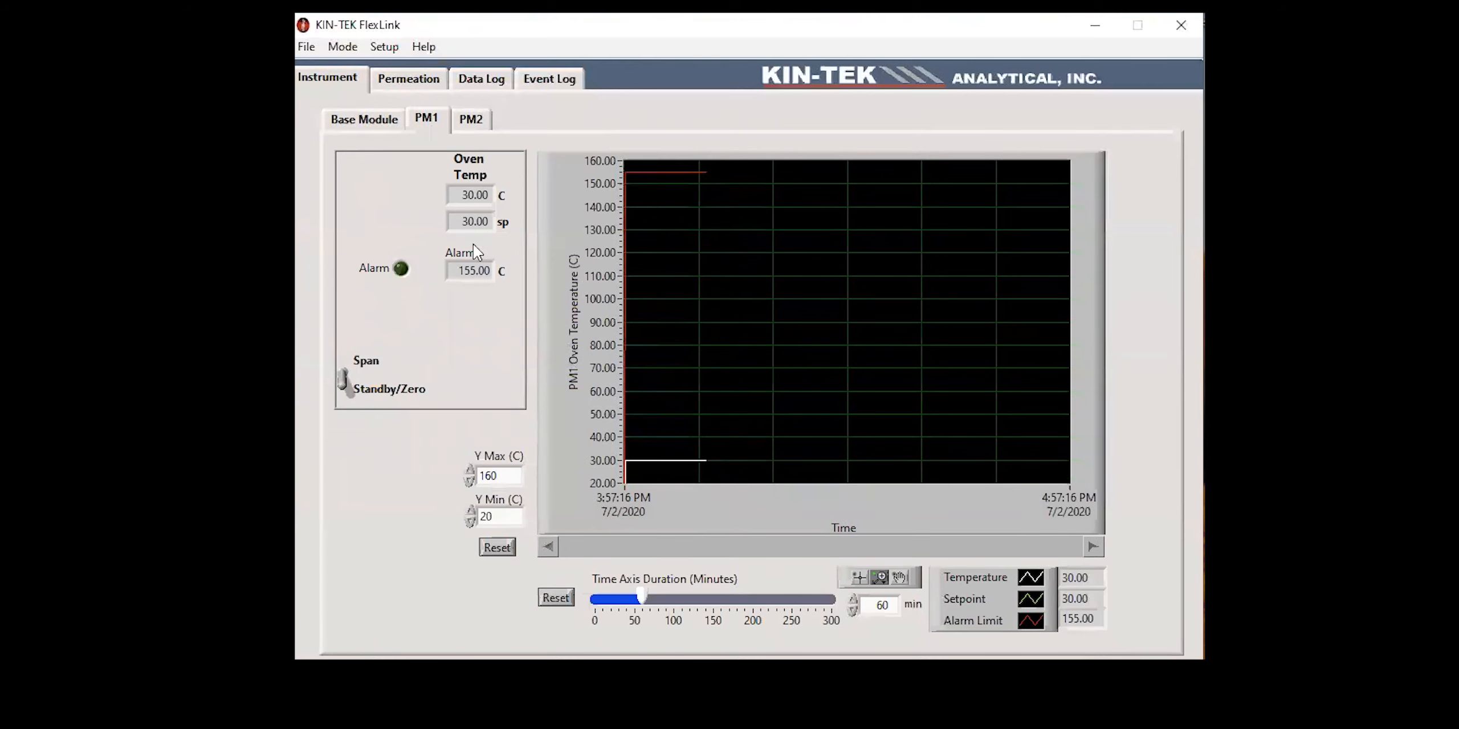
click(475, 129)
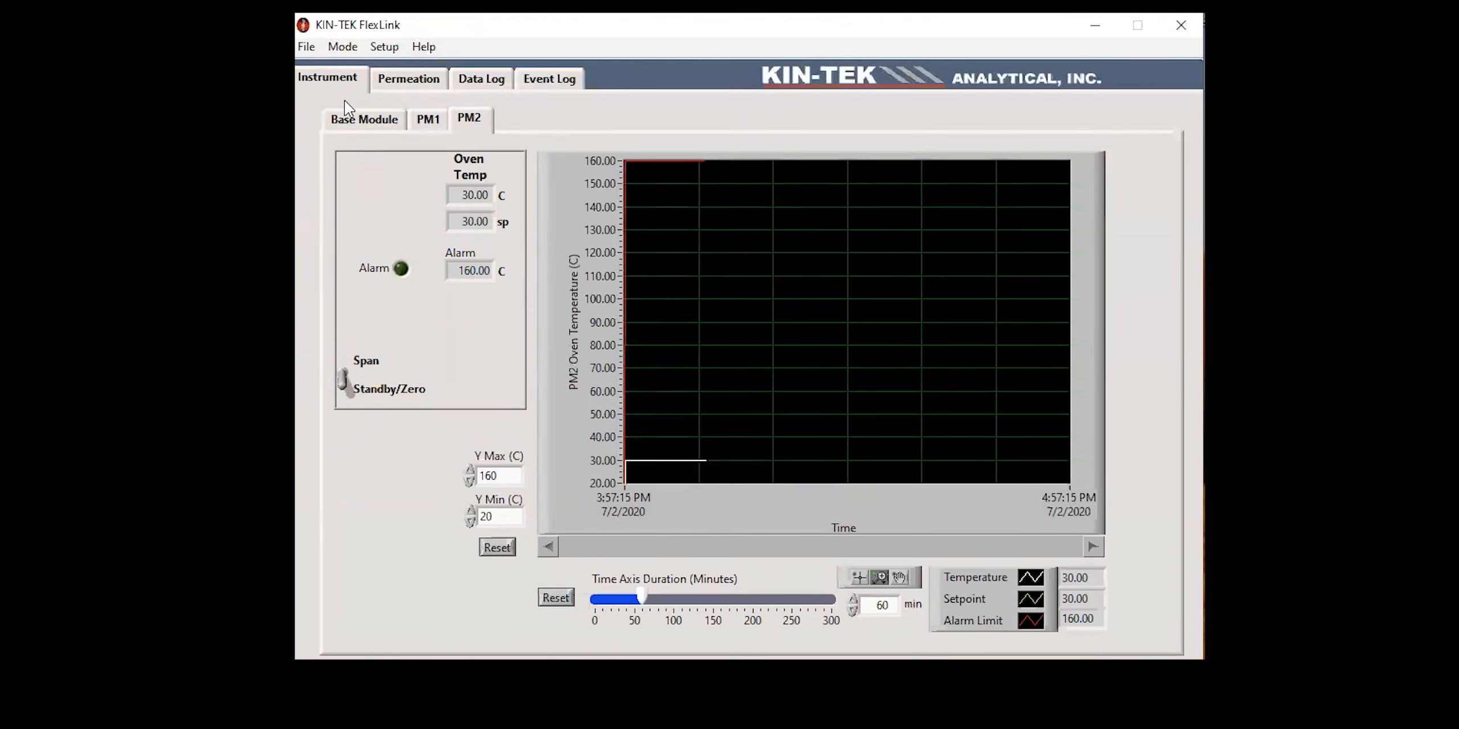
Step: Enter toluene as the first component in the PM1 permeation component table
click(411, 81)
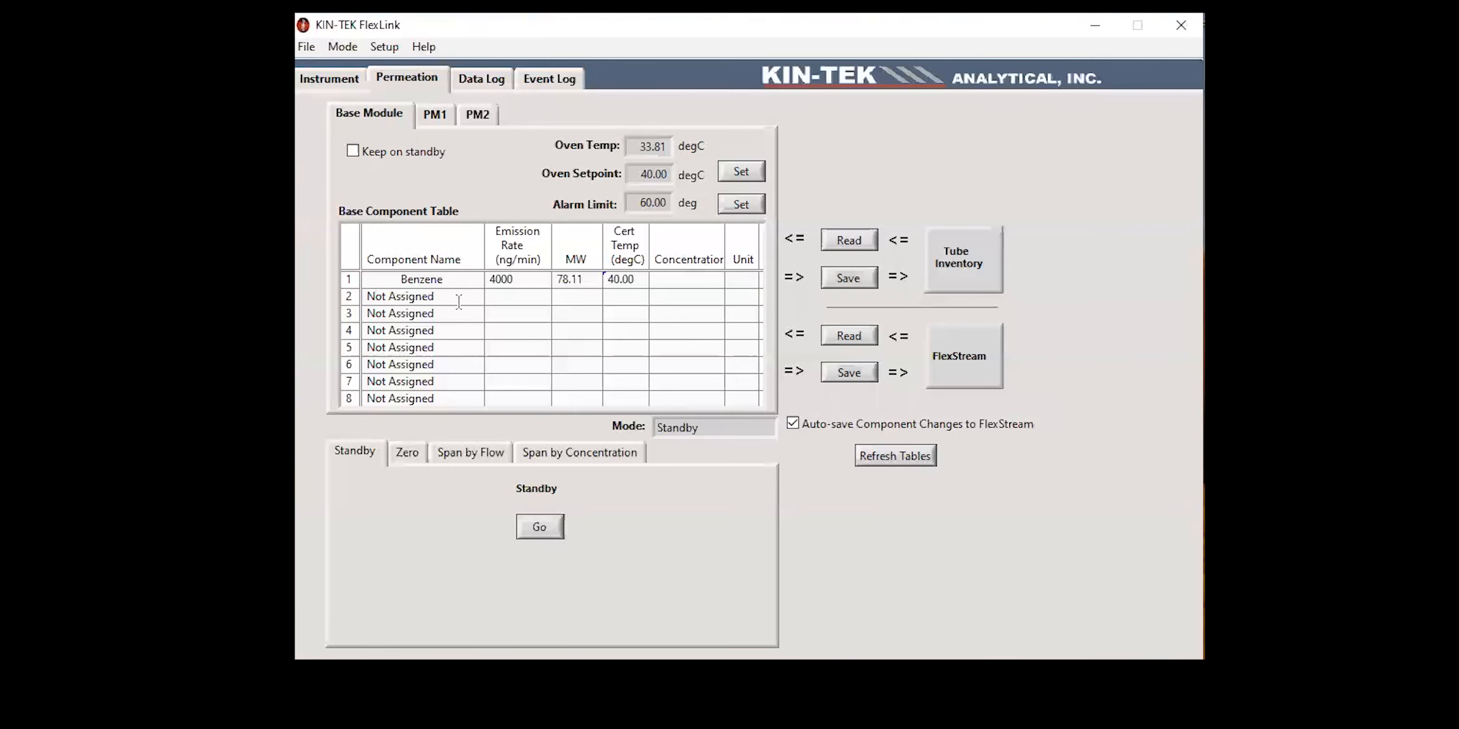
click(434, 118)
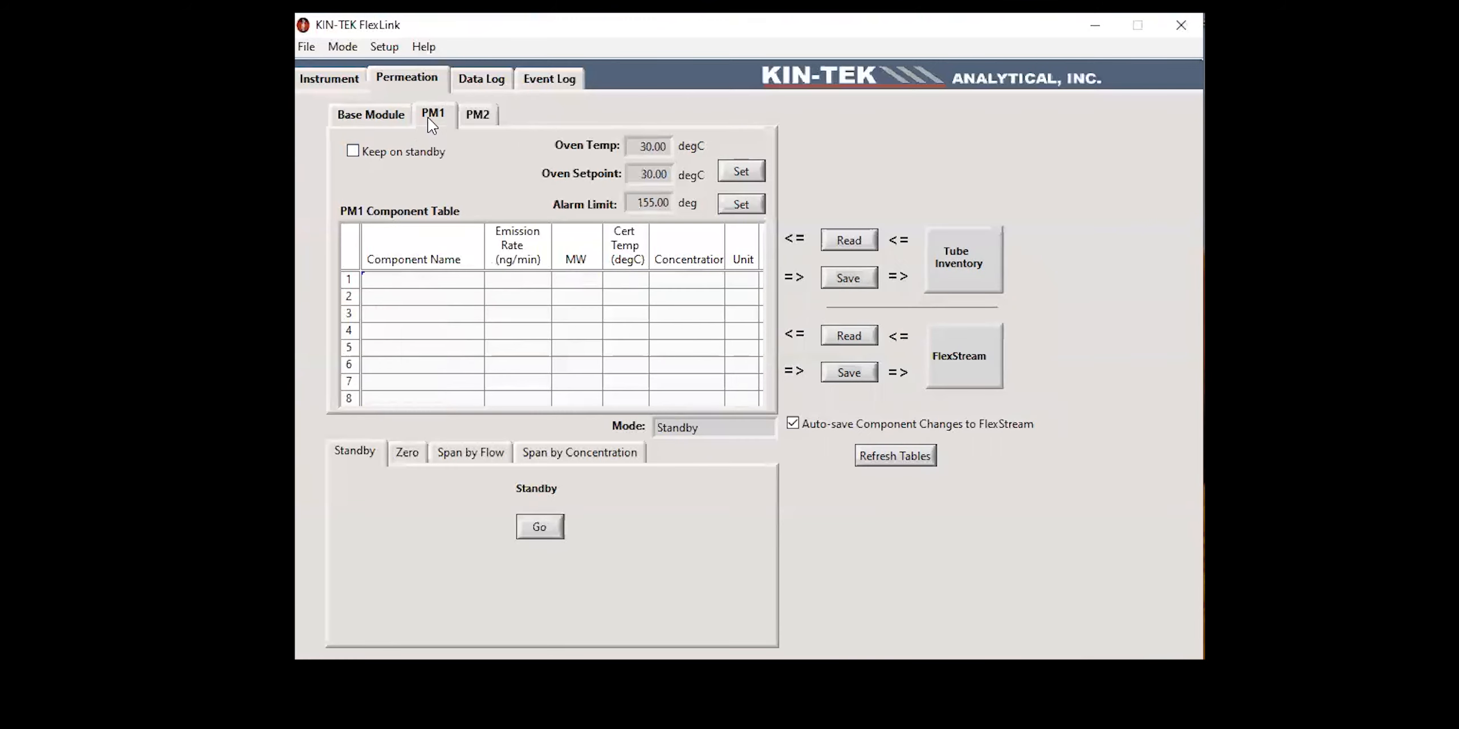
click(423, 278)
text(toluene)
key(Return)
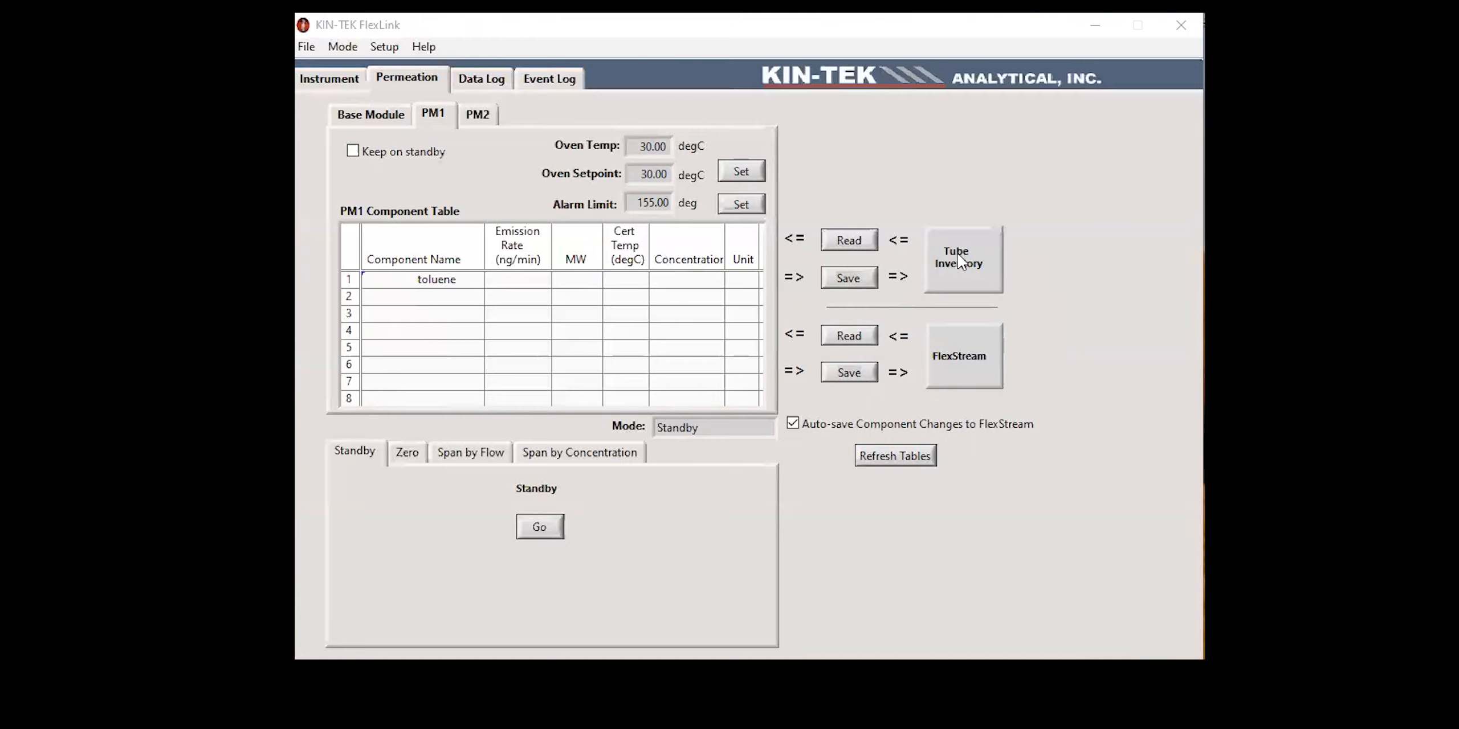
Step: Fill in the toluene row with emission rate 5000 ng/min, molecular weight 92.14 and certification temperature 30.00 degC
click(527, 289)
click(527, 289)
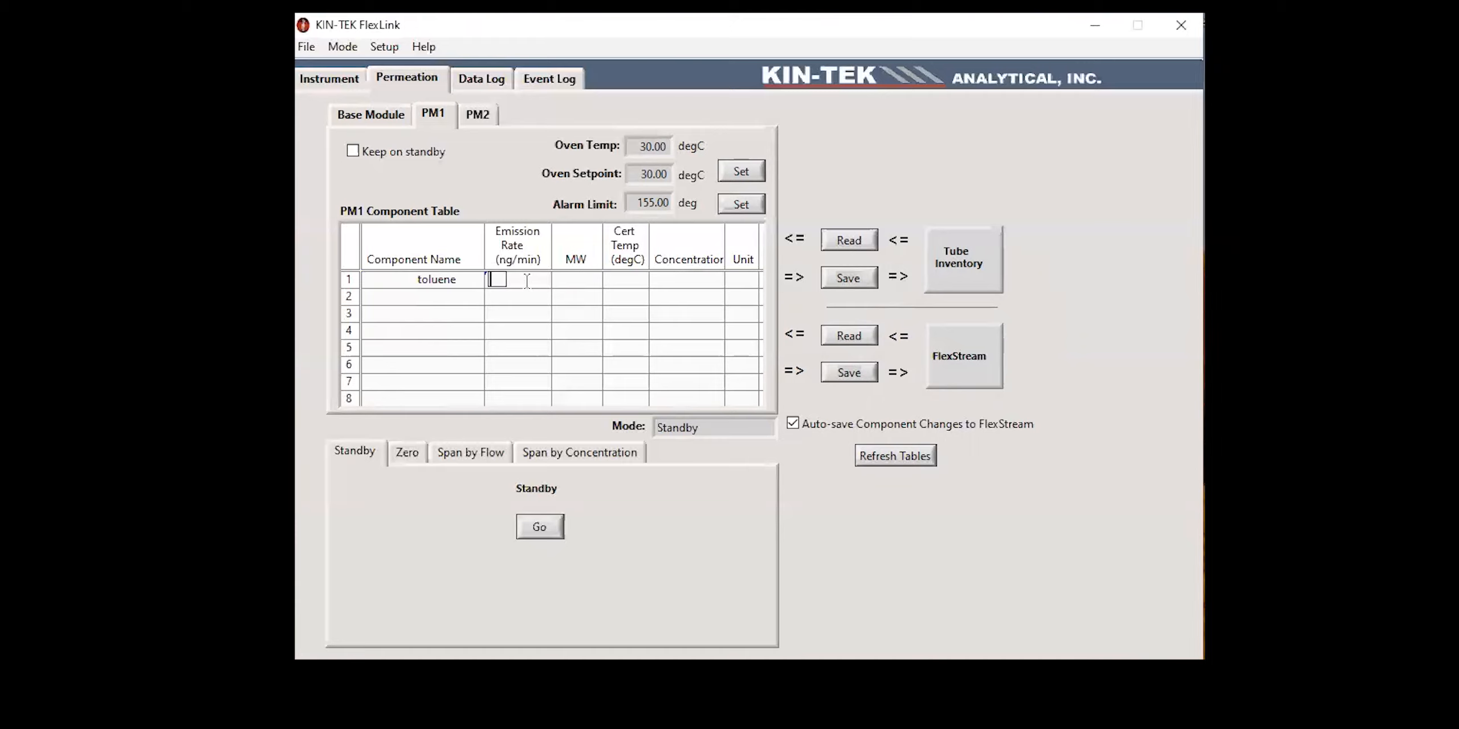
text(5000)
click(595, 287)
text(92.14)
click(640, 278)
text(30.00)
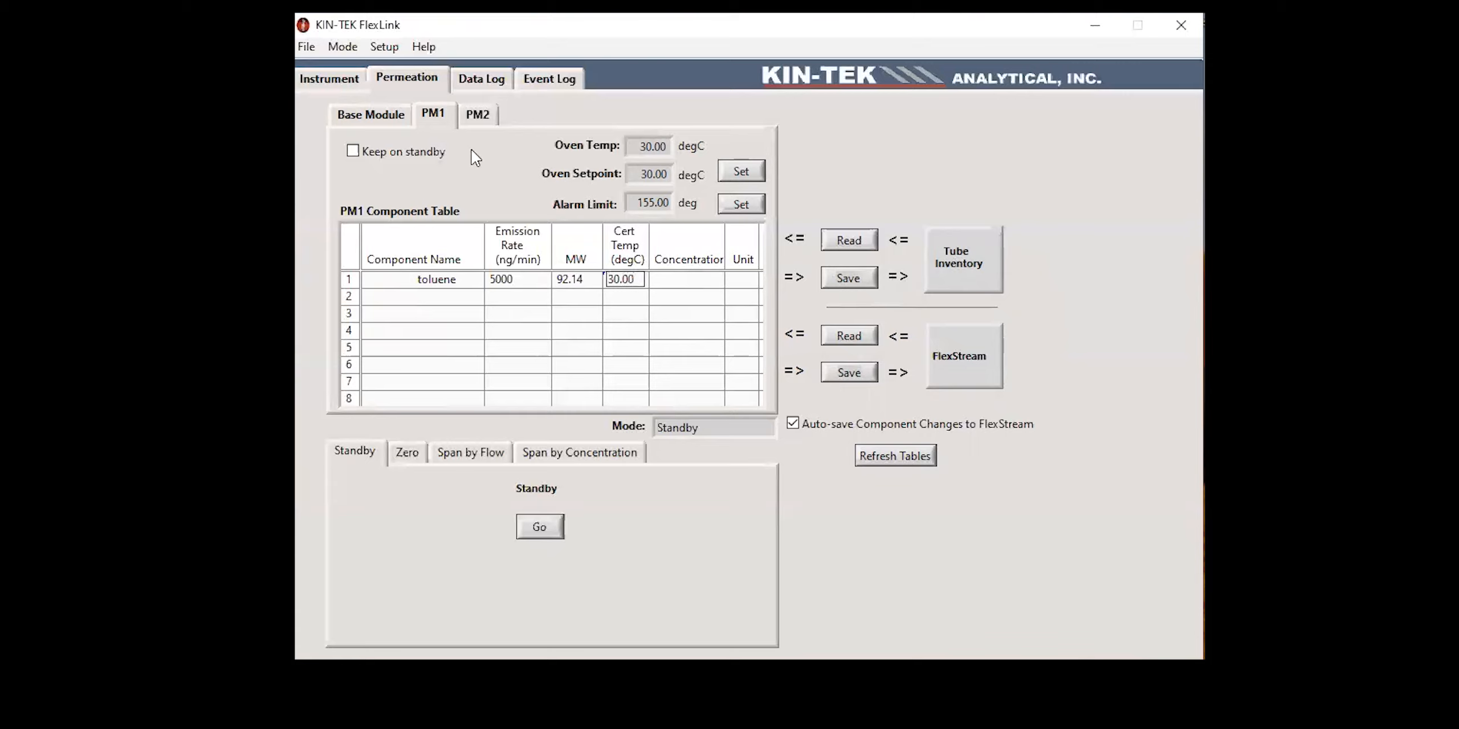
Step: Replace the HE component name in the first row of the PM2 component table with Ethyl benzene
click(479, 117)
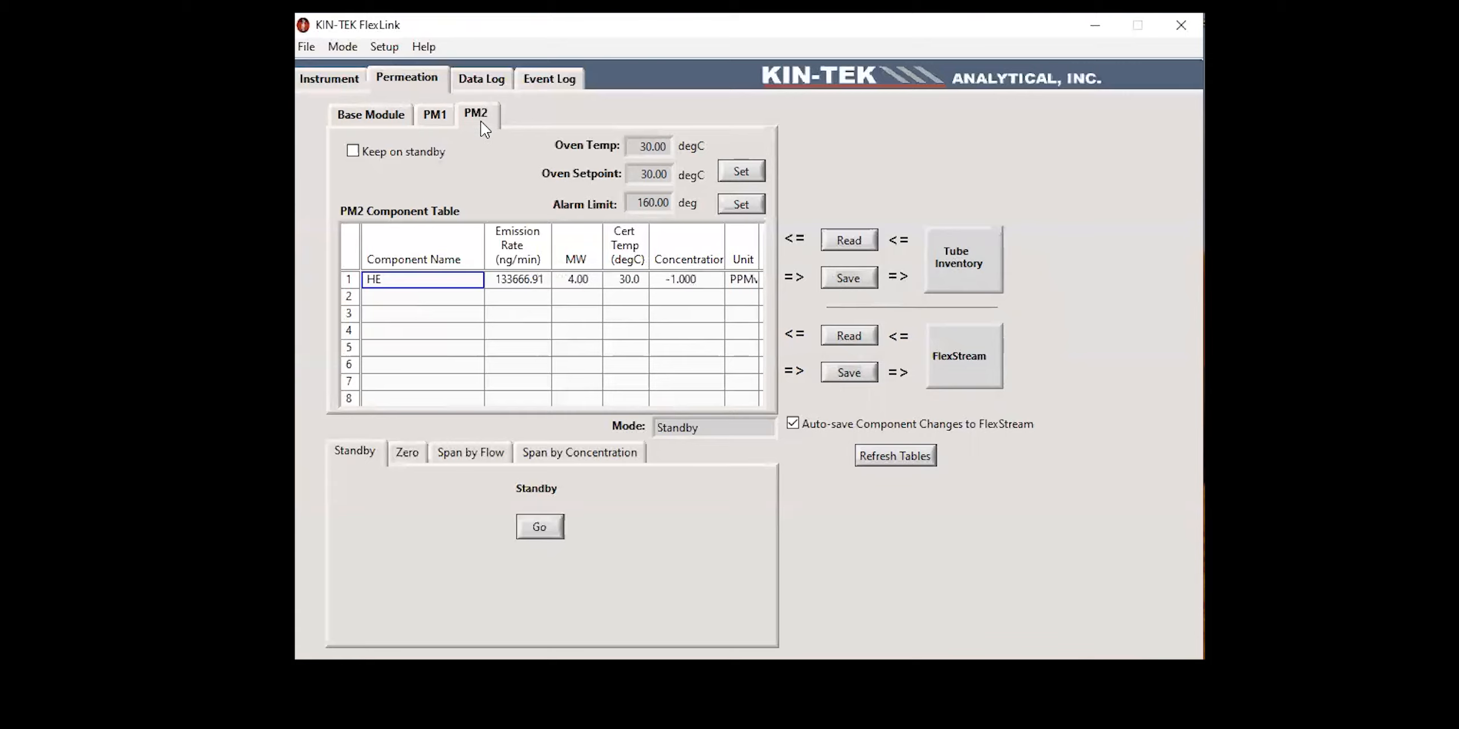
drag(431, 283, 355, 280)
key(BackSpace)
text(Ethylene)
key(Tab)
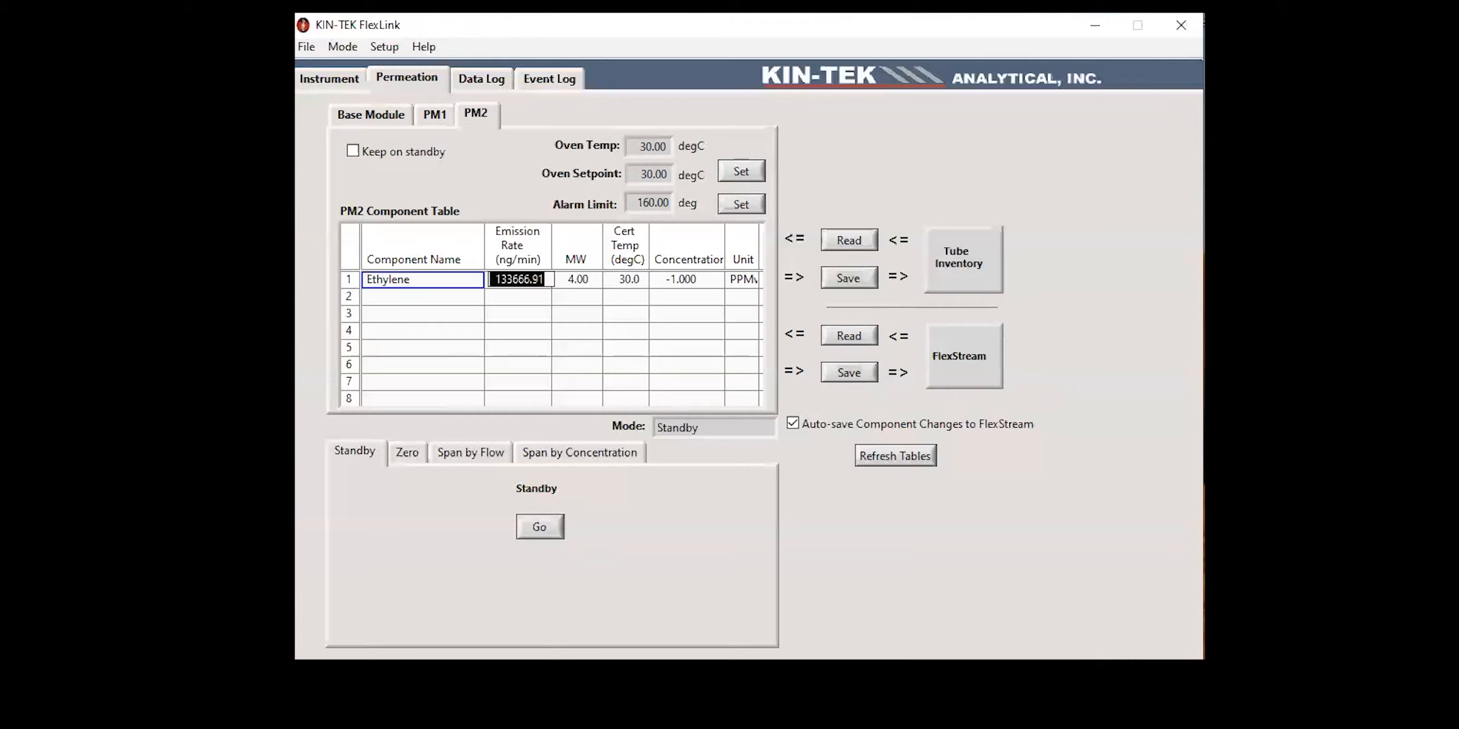
click(423, 280)
key(BackSpace)
key(BackSpace)
key(BackSpace)
text(benzen)
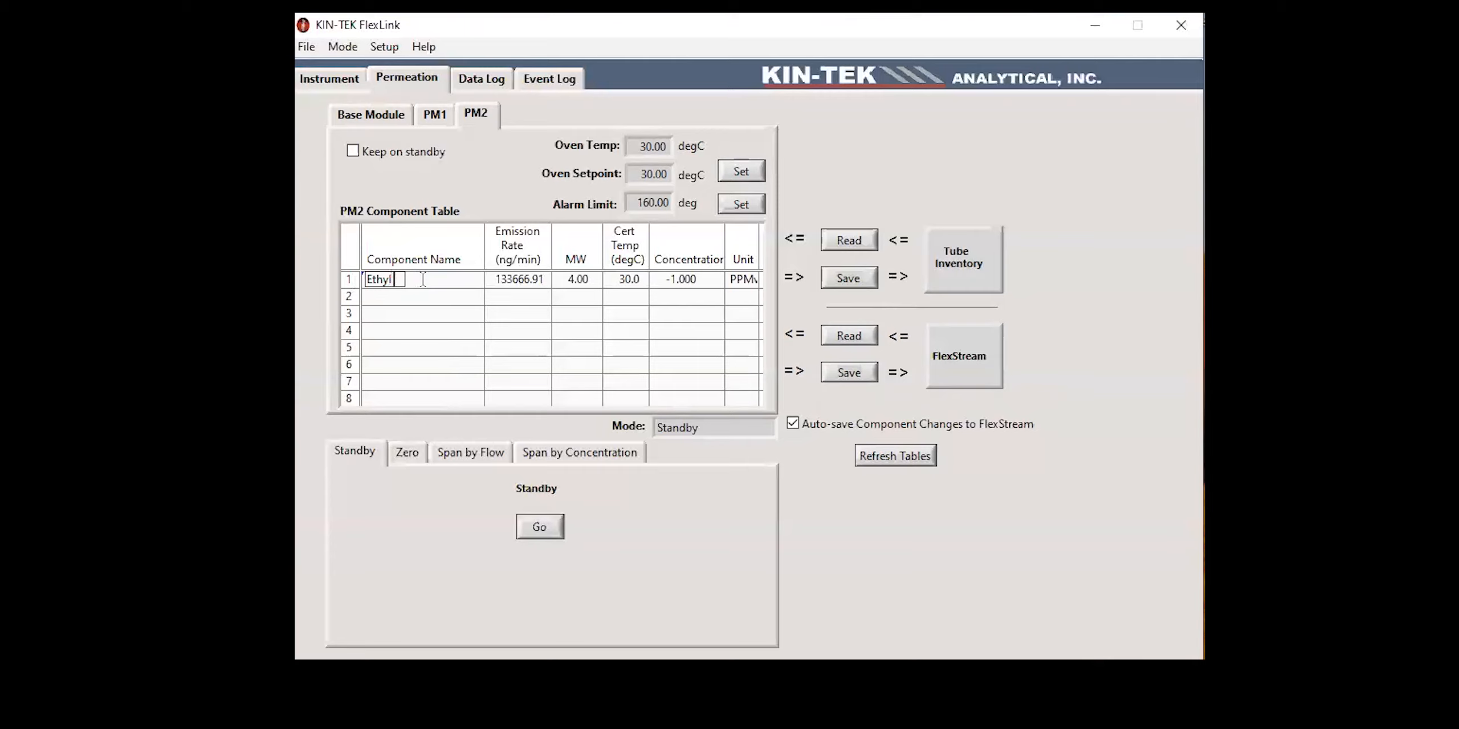
text(e)
key(Return)
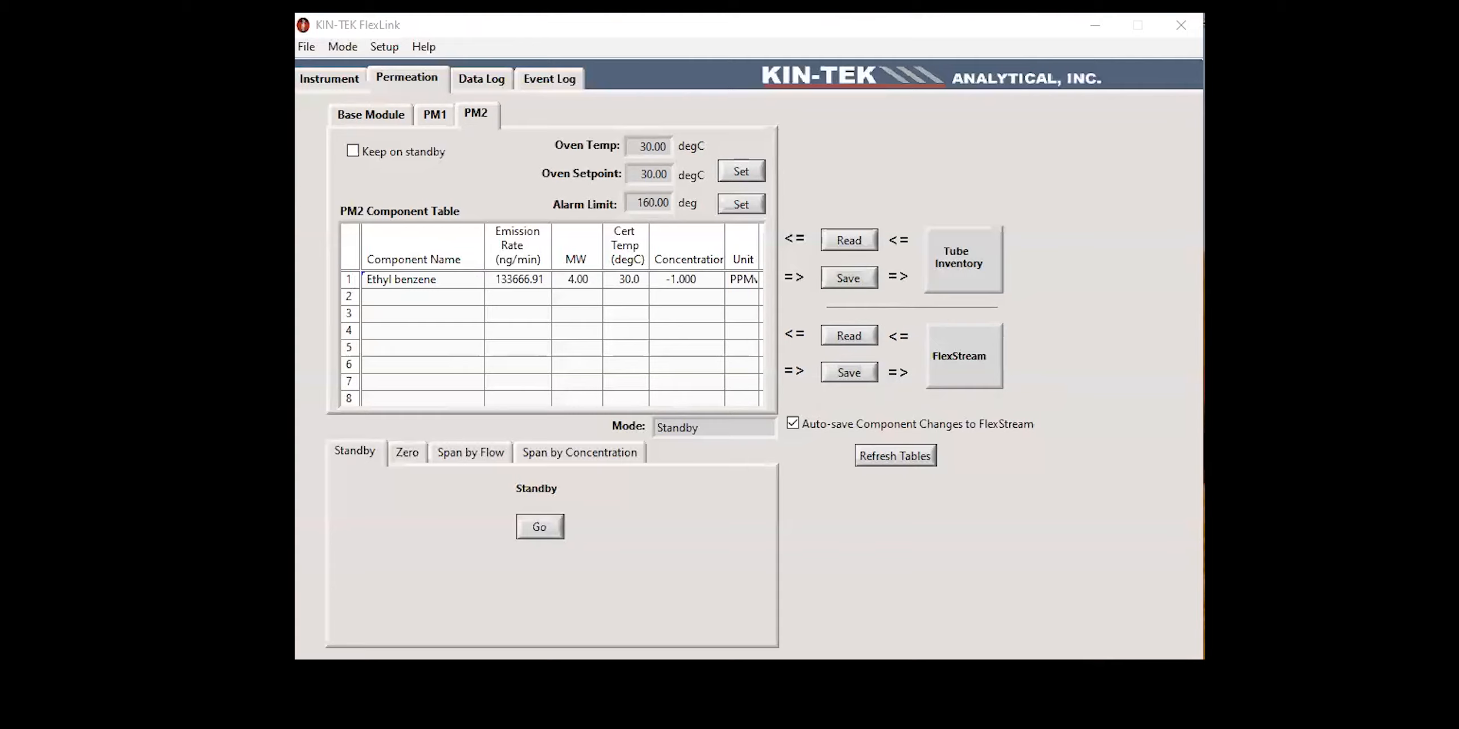
Step: Set the molecular weight of Ethyl benzene in the PM2 table to 106.16
double_click(556, 279)
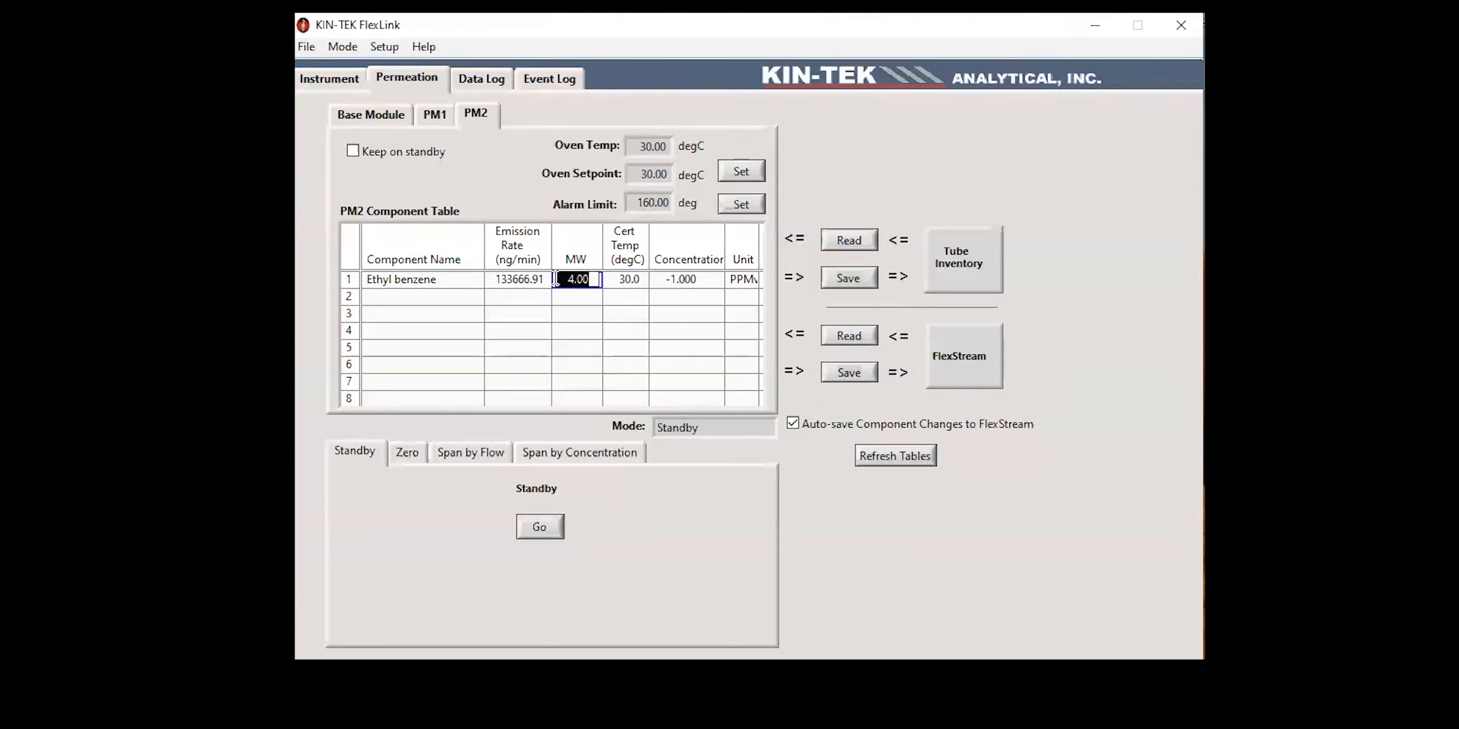
key(BackSpace)
text(106.16)
Step: Set the emission rate of Ethyl benzene in the PM2 component table to 8000 ng/min
drag(546, 277, 468, 270)
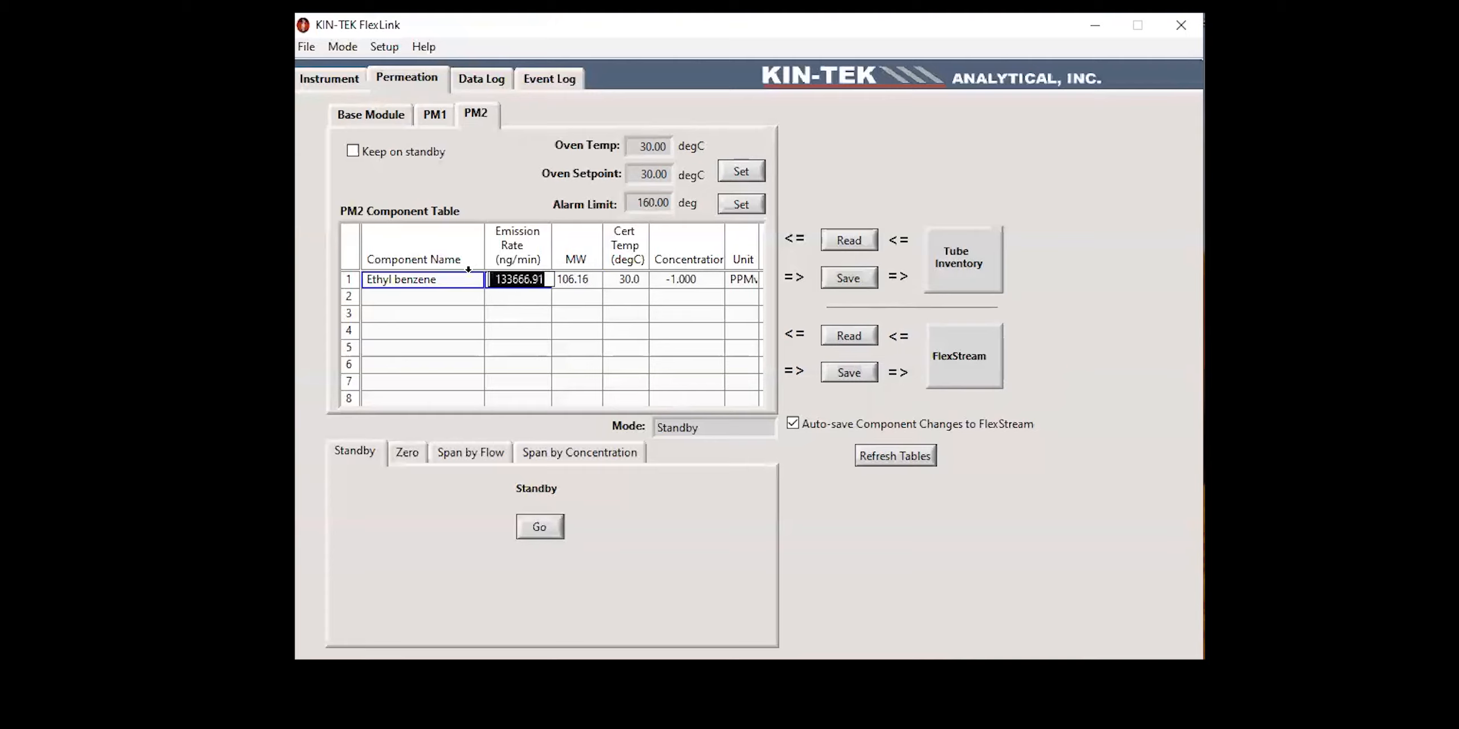
key(BackSpace)
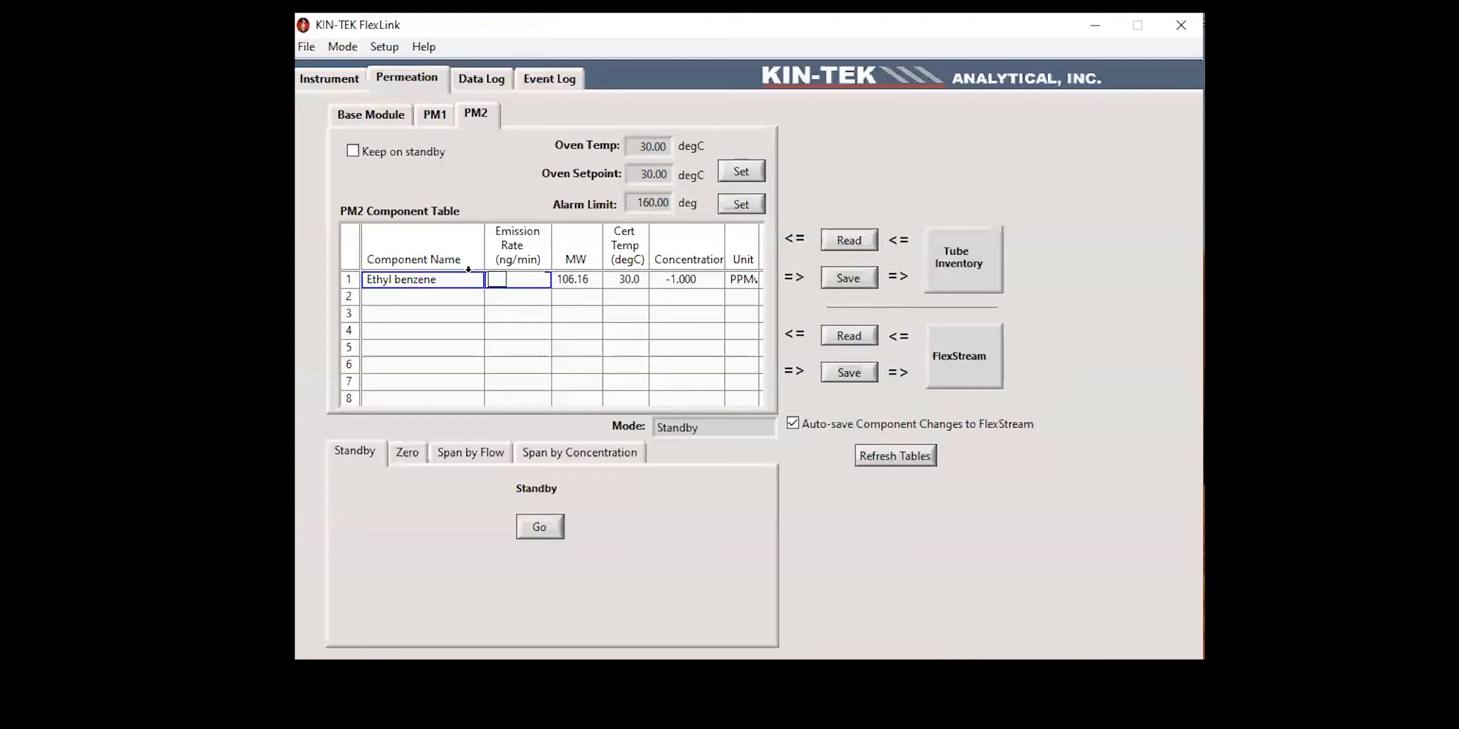
text(8000)
key(Return)
Step: Save the Base Module's component table with the benzene data to the FlexStream
click(427, 115)
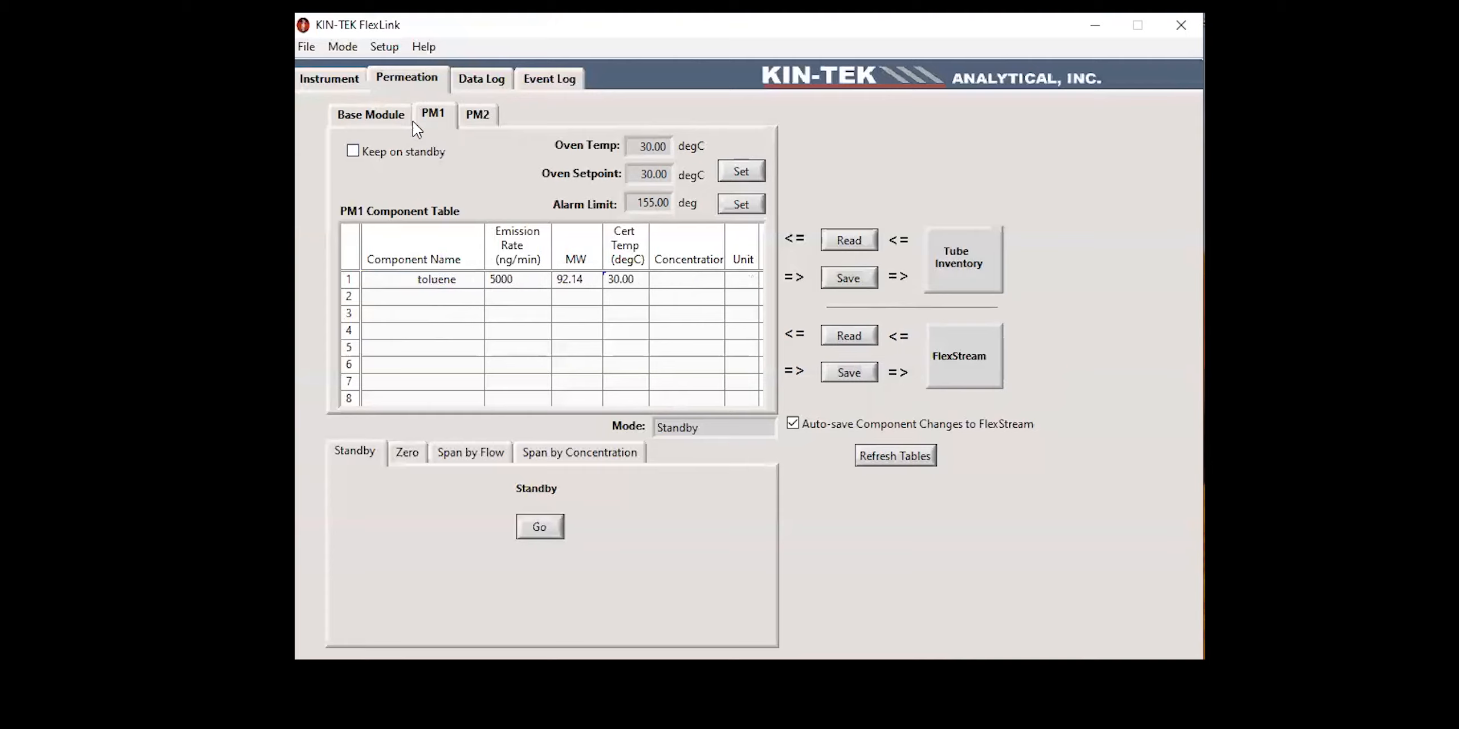
click(372, 116)
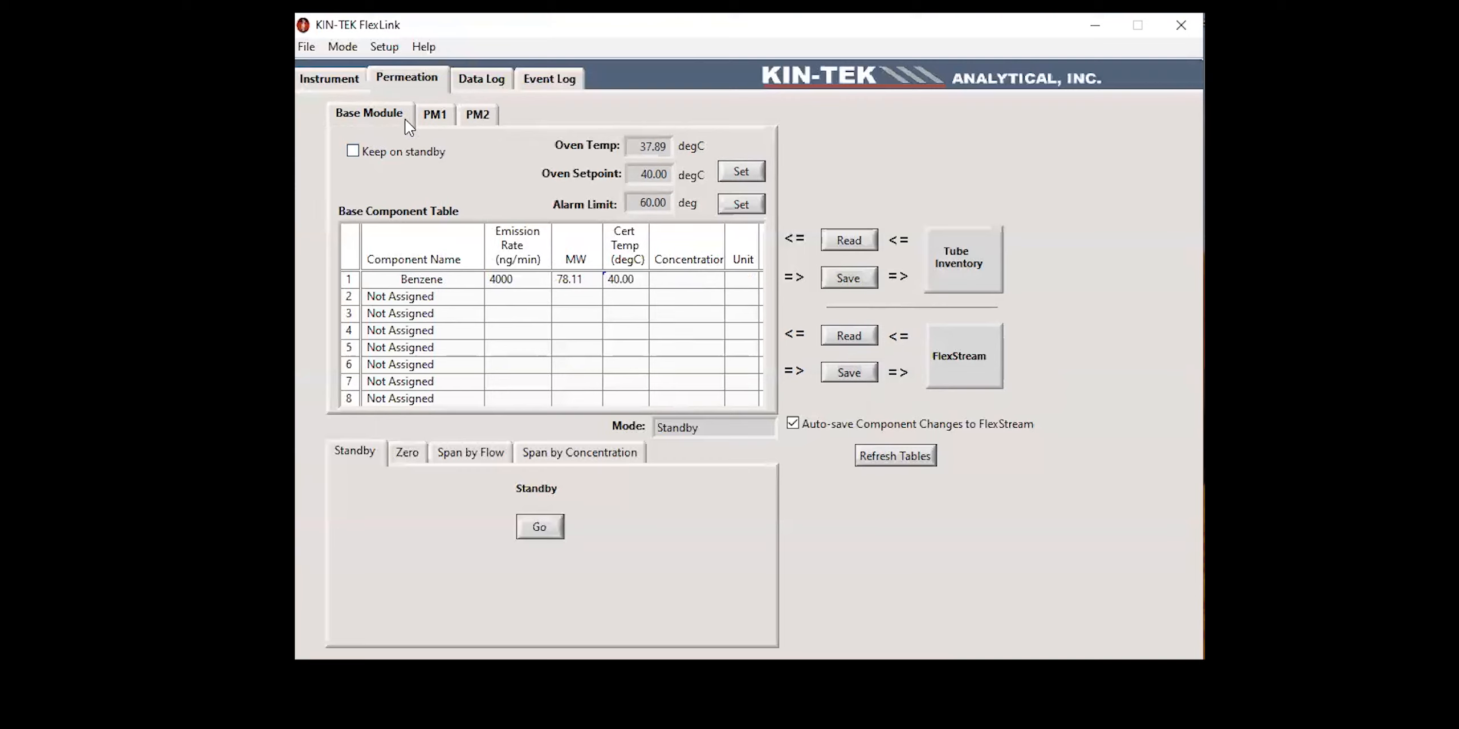
click(833, 378)
Step: Review the component tables of PM1, PM2 and the Base Module, and inspect each module's oven temperature trend
click(433, 121)
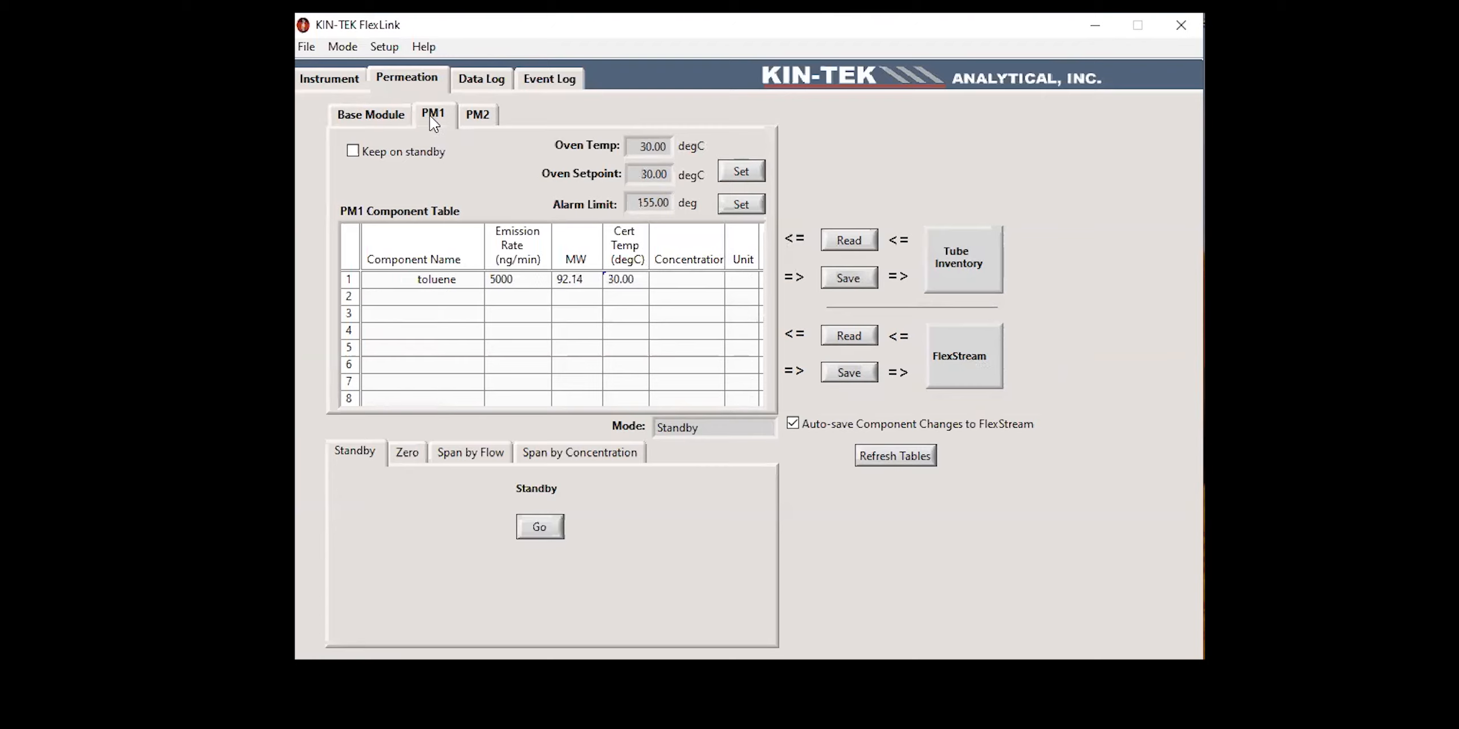
click(478, 114)
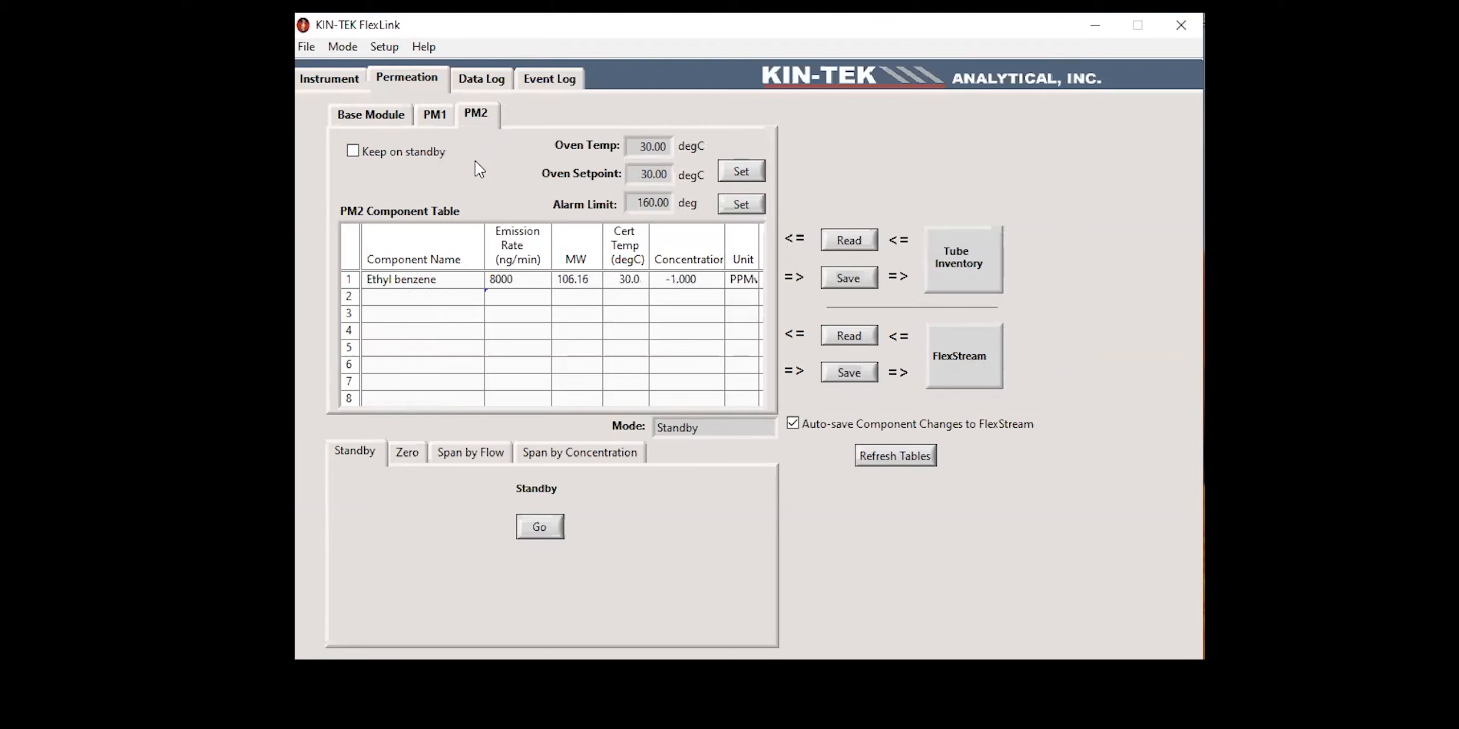
click(397, 123)
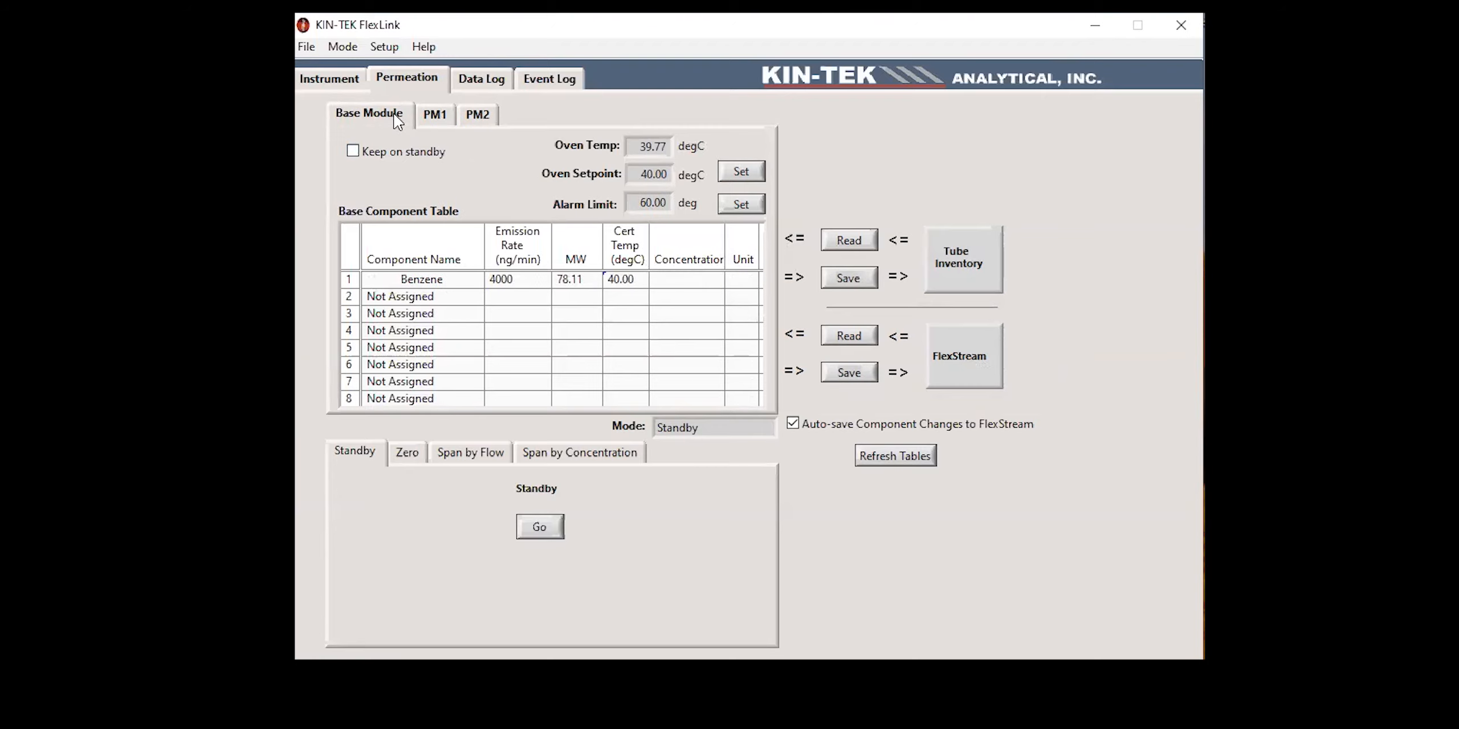
click(348, 85)
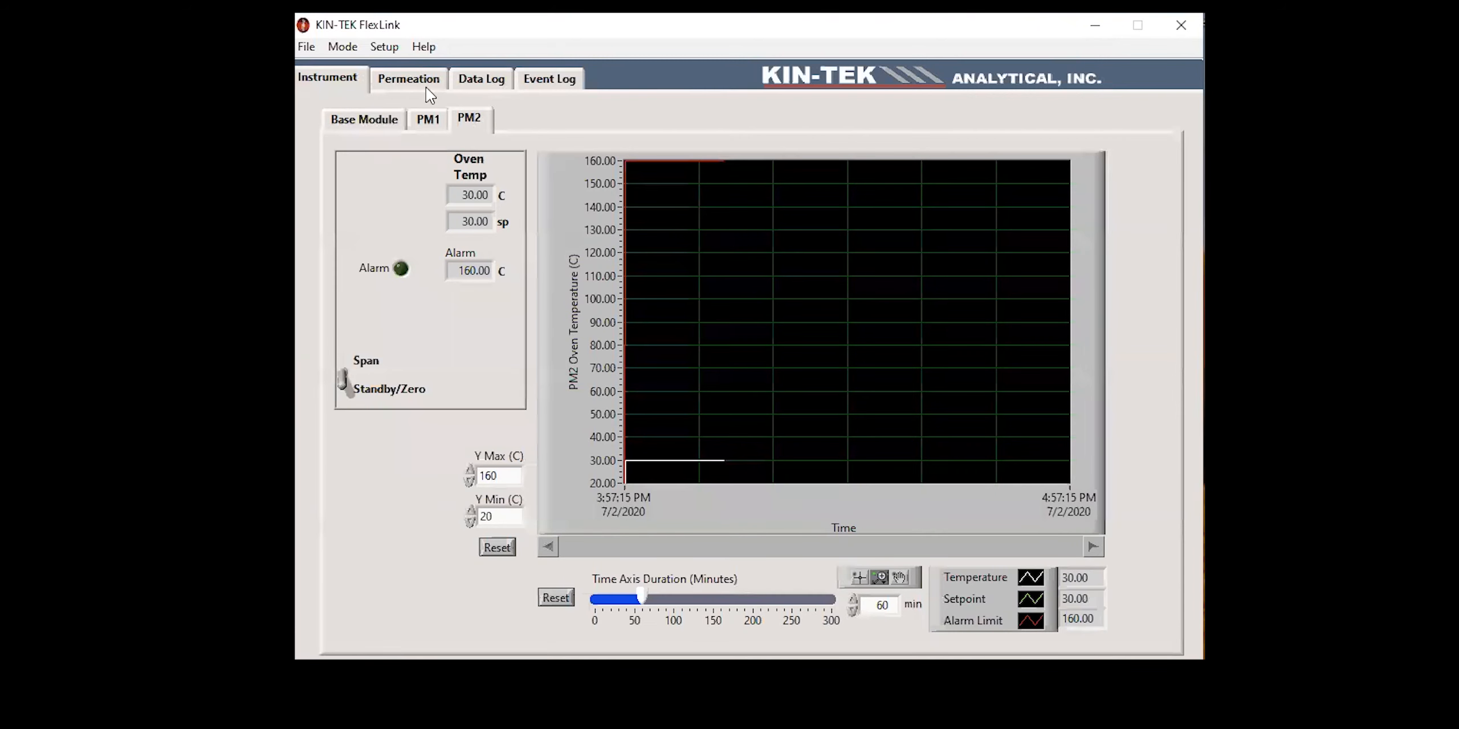
click(383, 126)
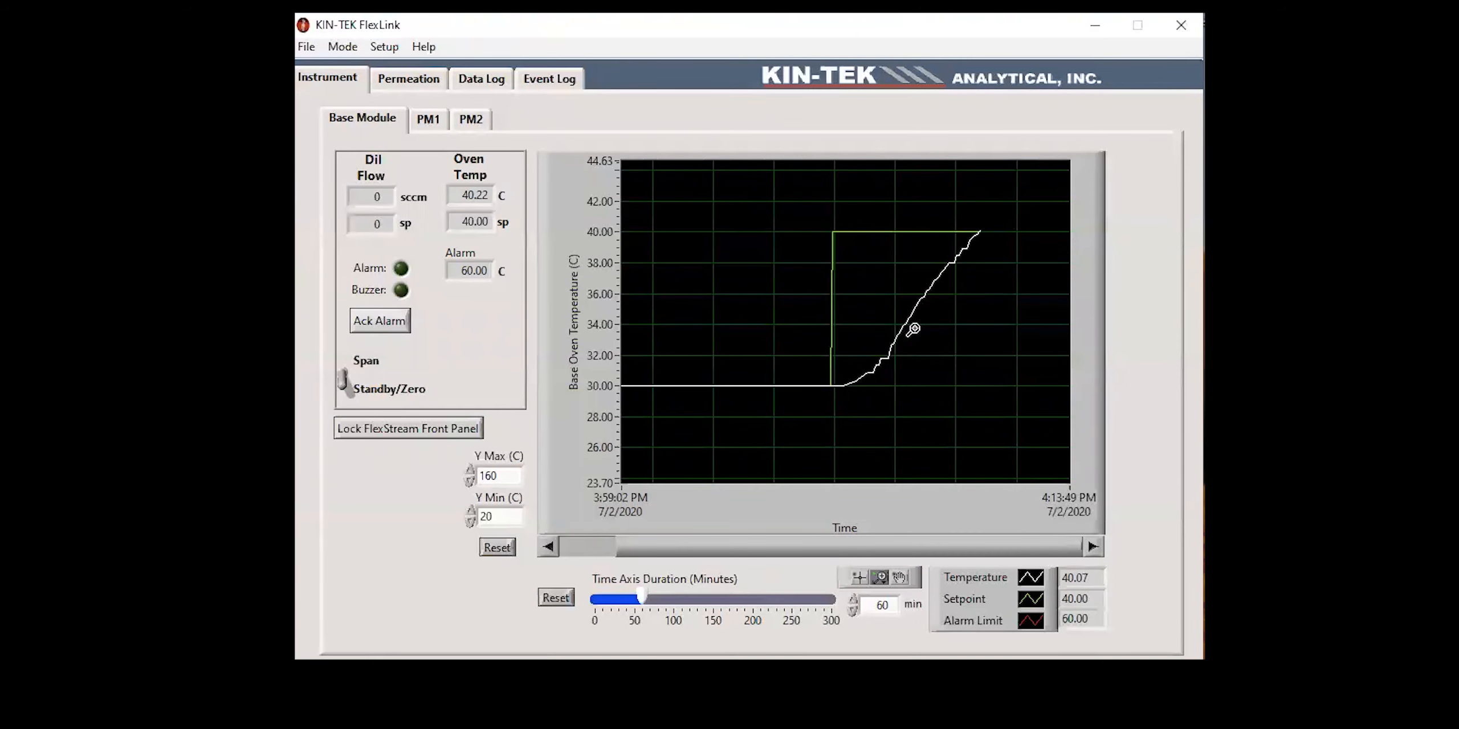
click(434, 123)
click(471, 121)
click(366, 121)
Step: Start Span by Concentration with target source module PM1, target component 1 and a target concentration of 1.000 PPMv
click(417, 80)
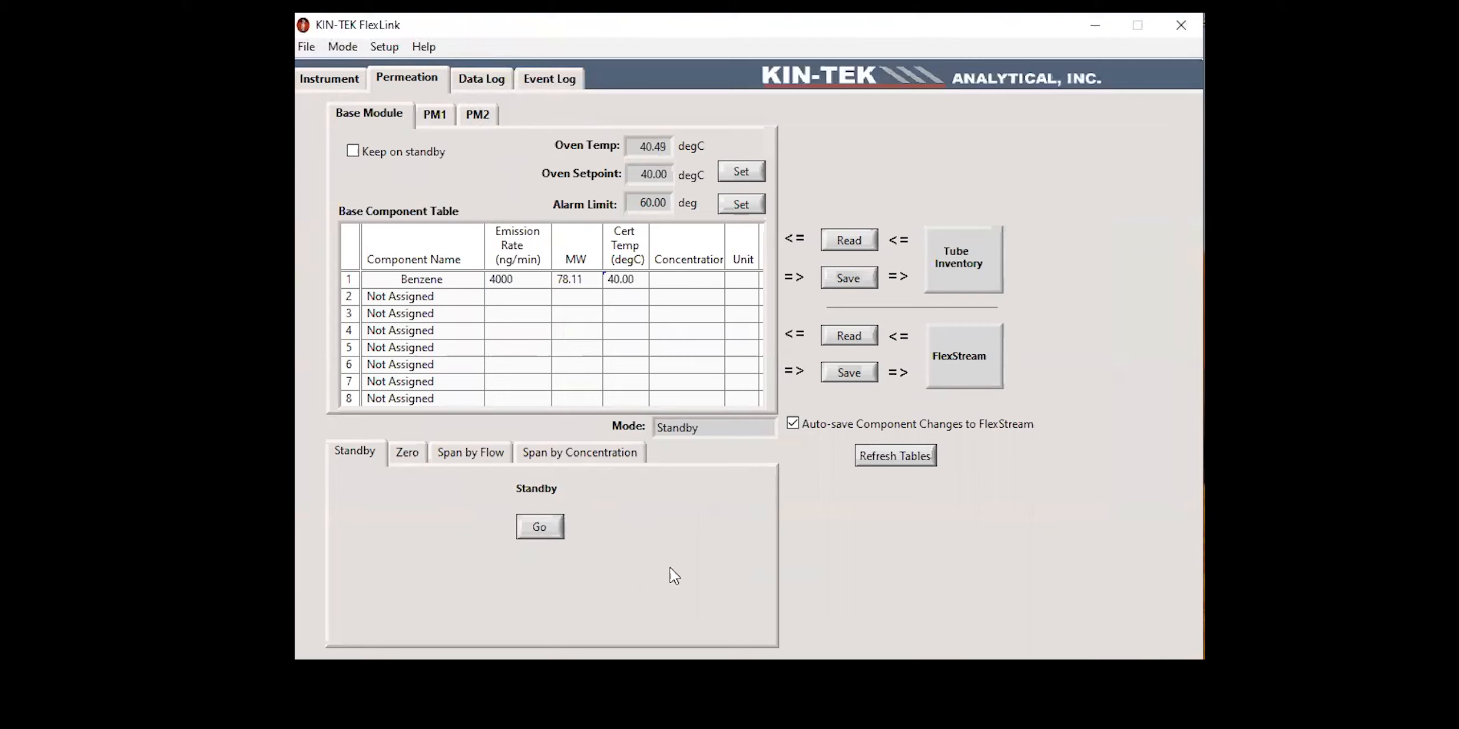
click(557, 459)
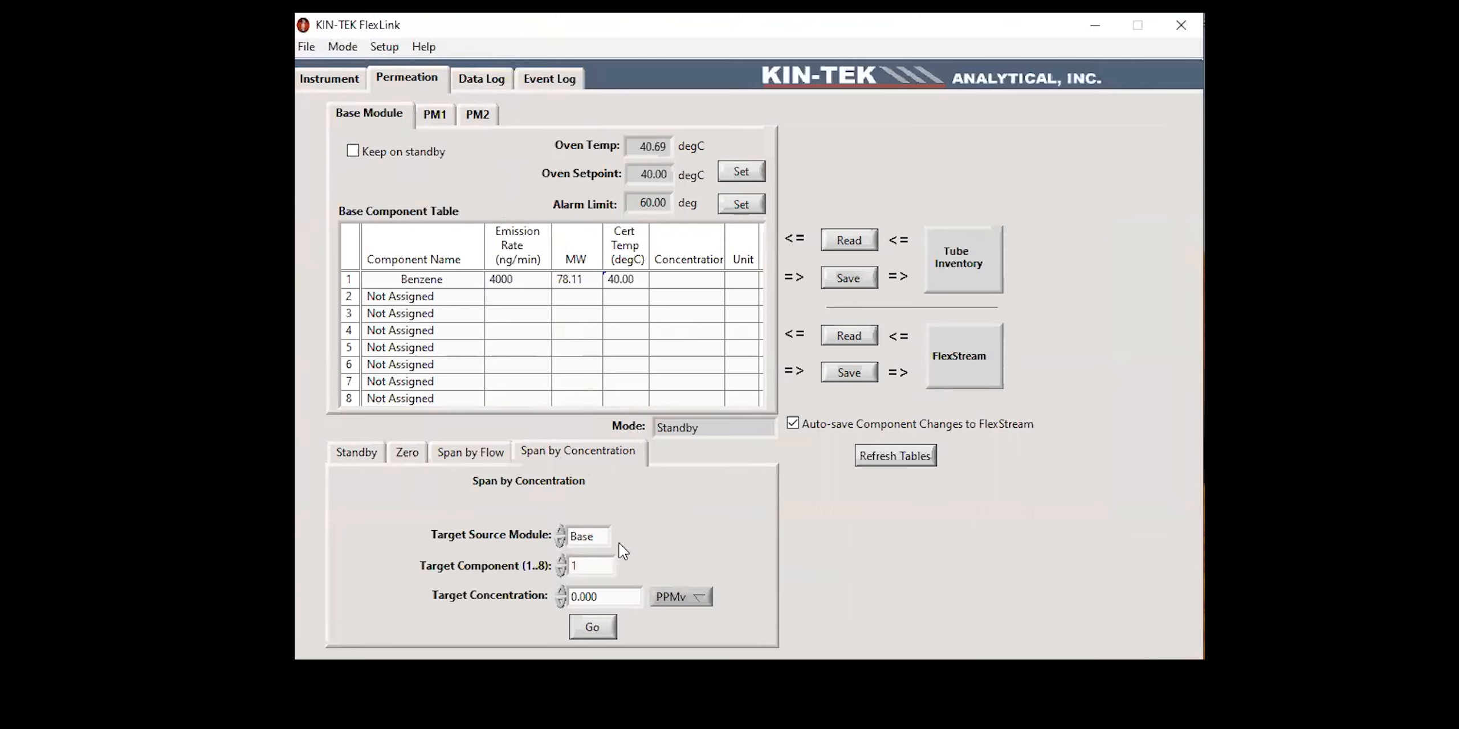
click(562, 544)
click(562, 545)
click(433, 116)
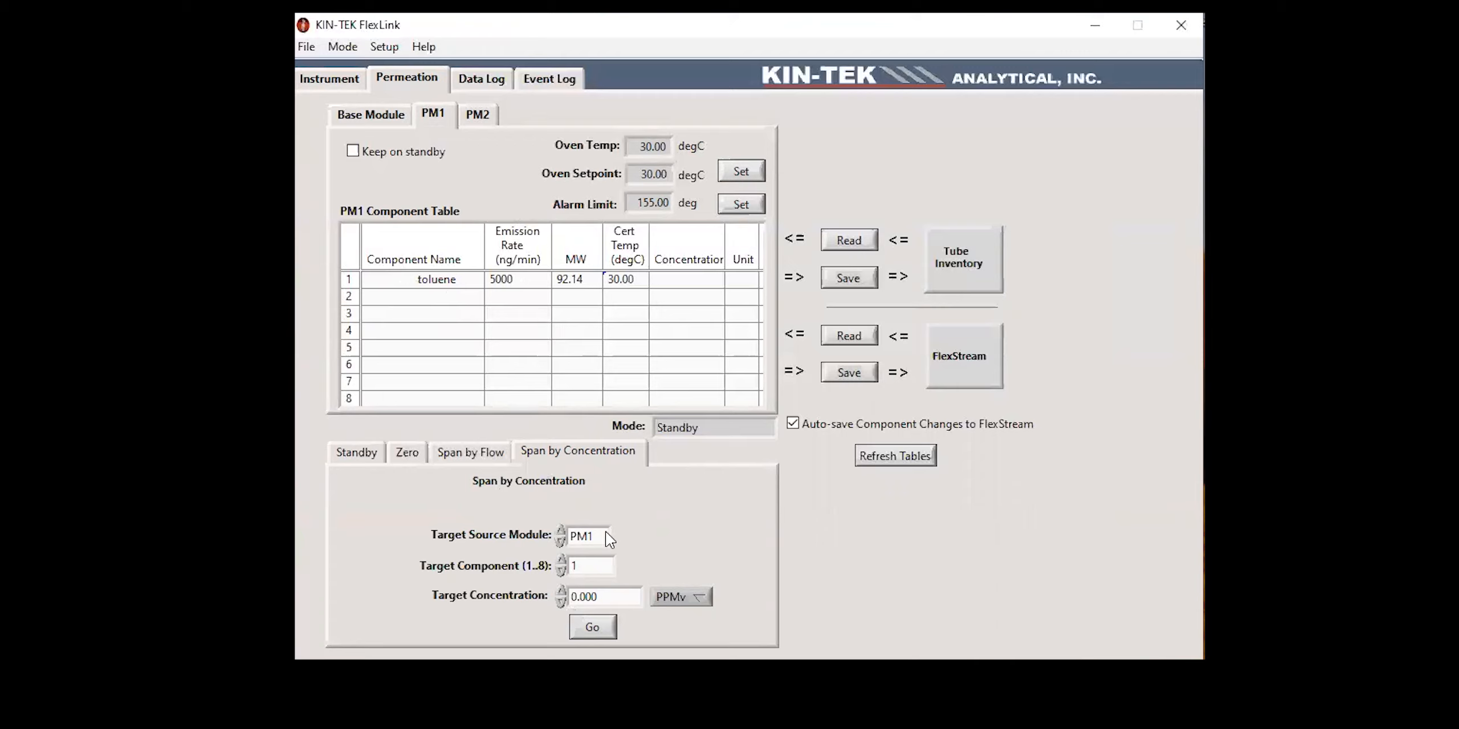
drag(603, 595, 567, 594)
key(BackSpace)
click(603, 628)
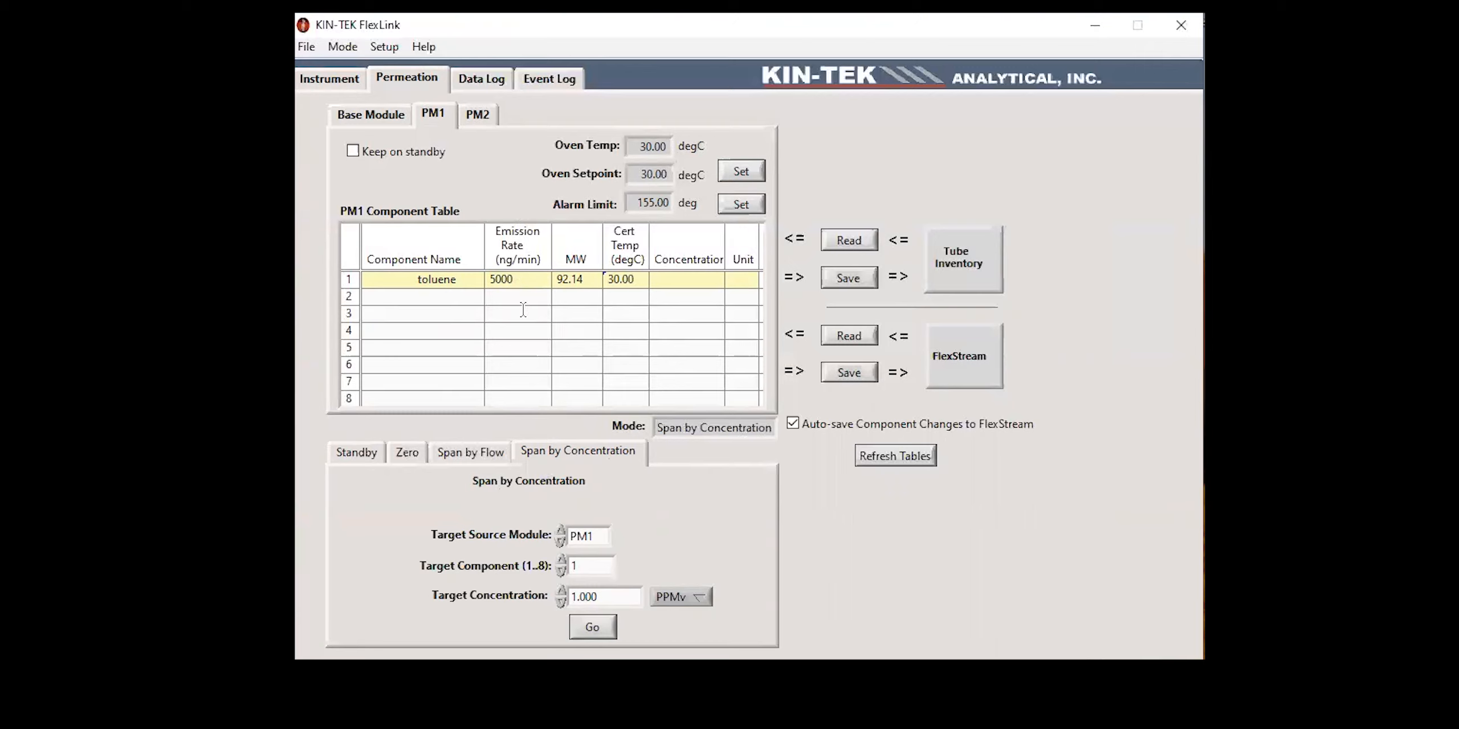
Step: Examine the dilution flow and its setpoint, the PM1 oven readings, and the toluene and benzene concentrations during the span
click(342, 79)
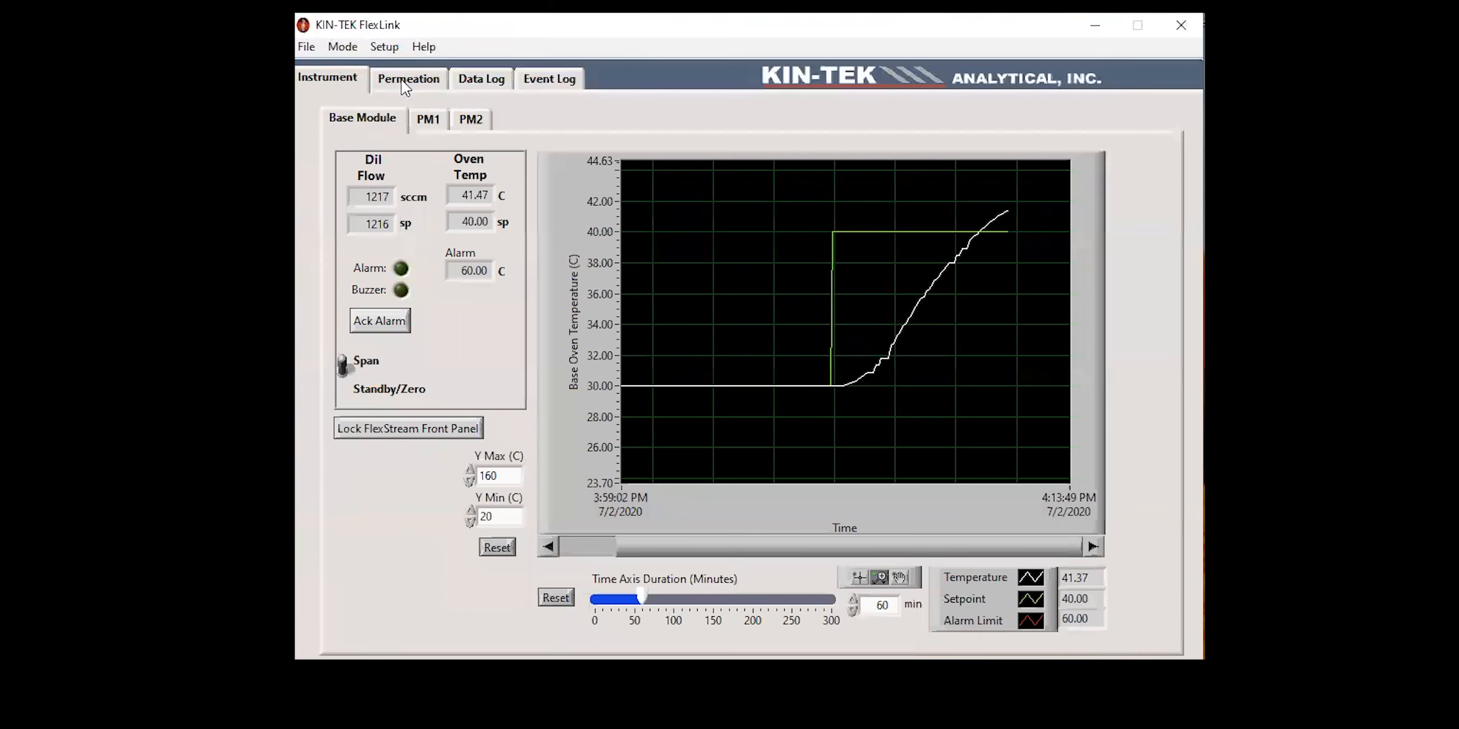
click(406, 83)
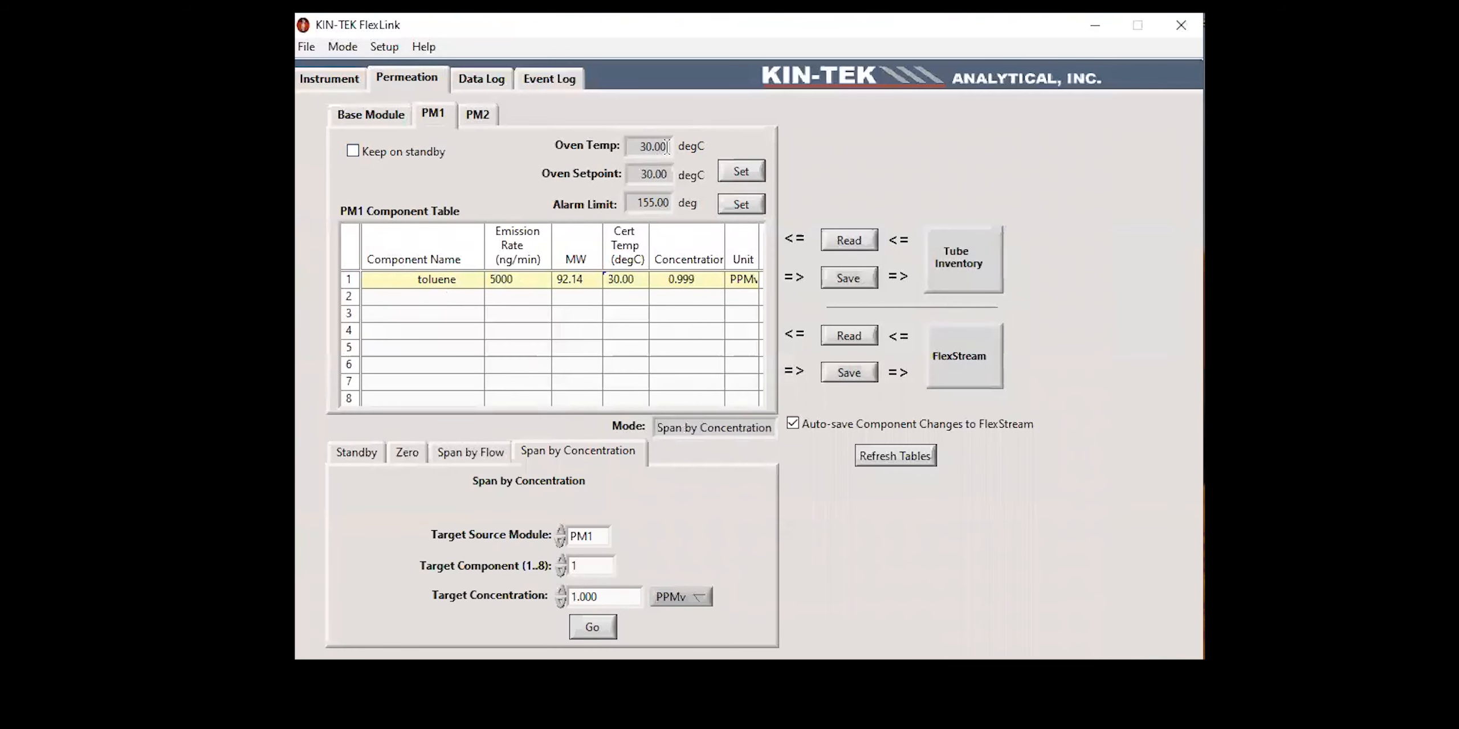
click(364, 114)
click(342, 86)
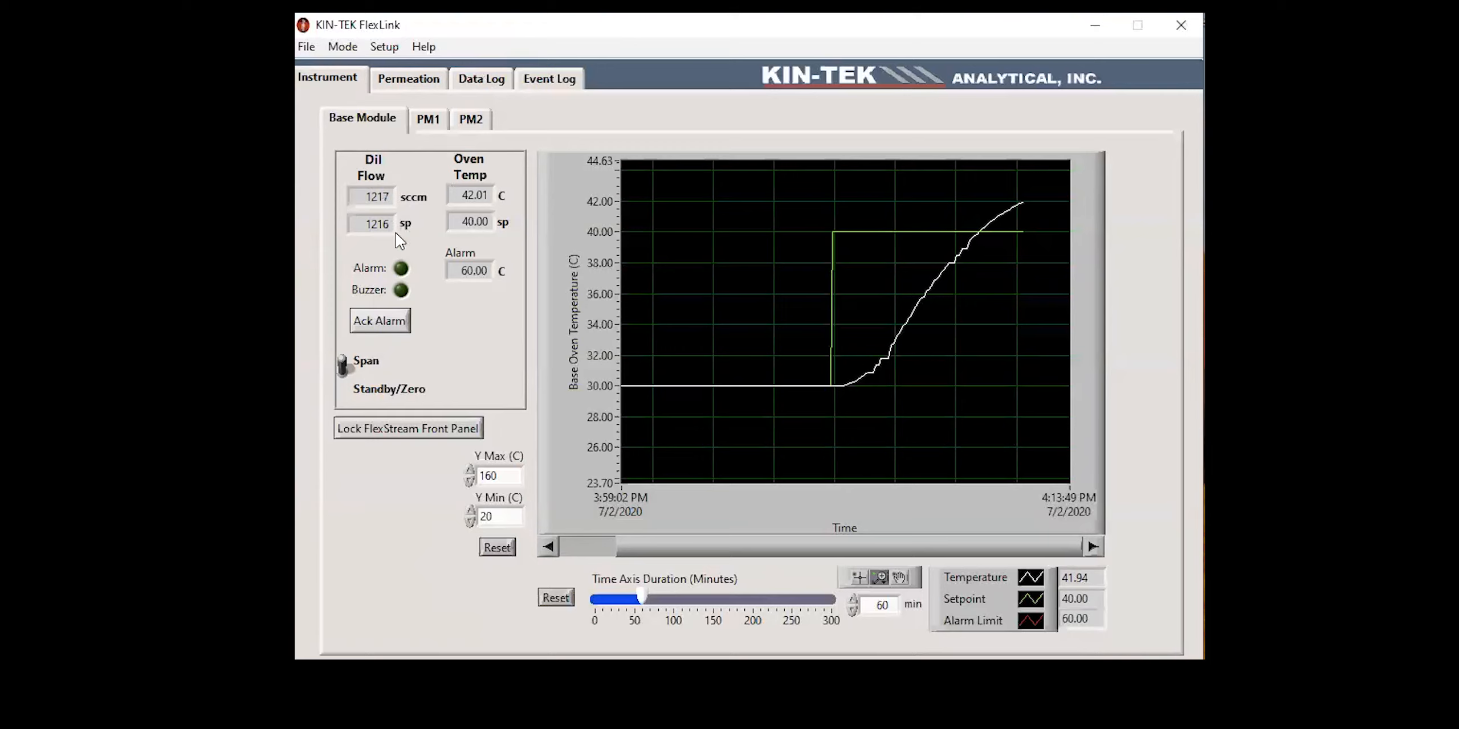
click(436, 120)
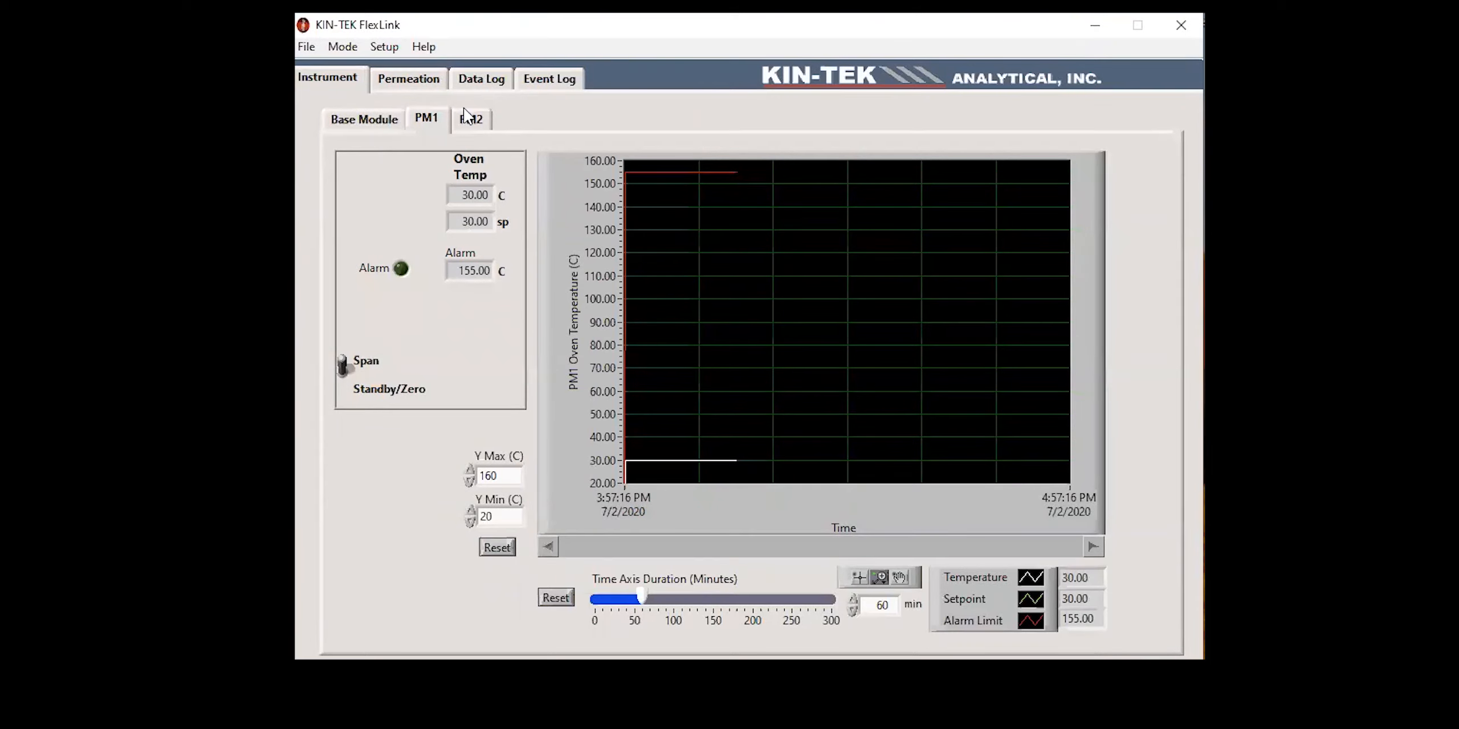
click(405, 81)
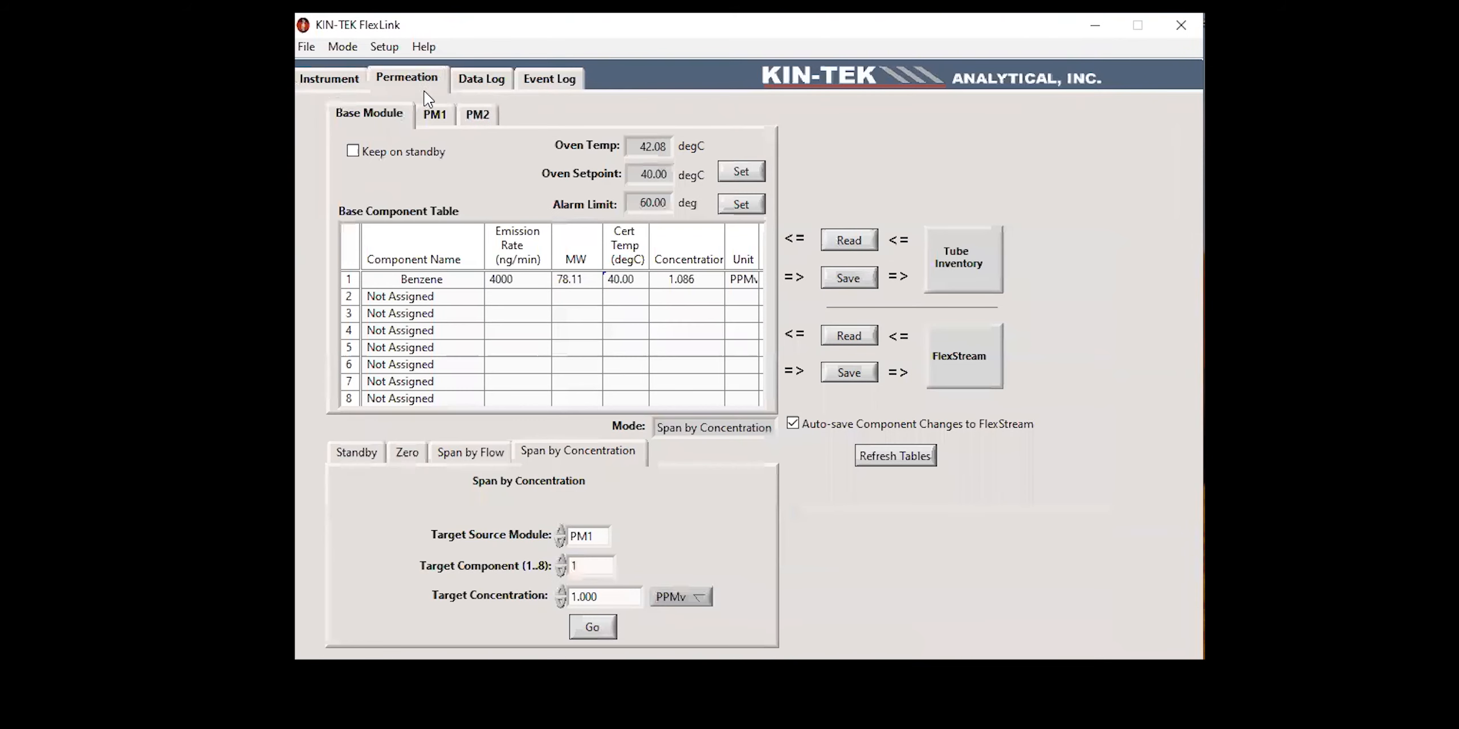
Step: Examine the Base data log for dilution flow, system mode, target module, target concentration and Tube 1 concentration
click(489, 86)
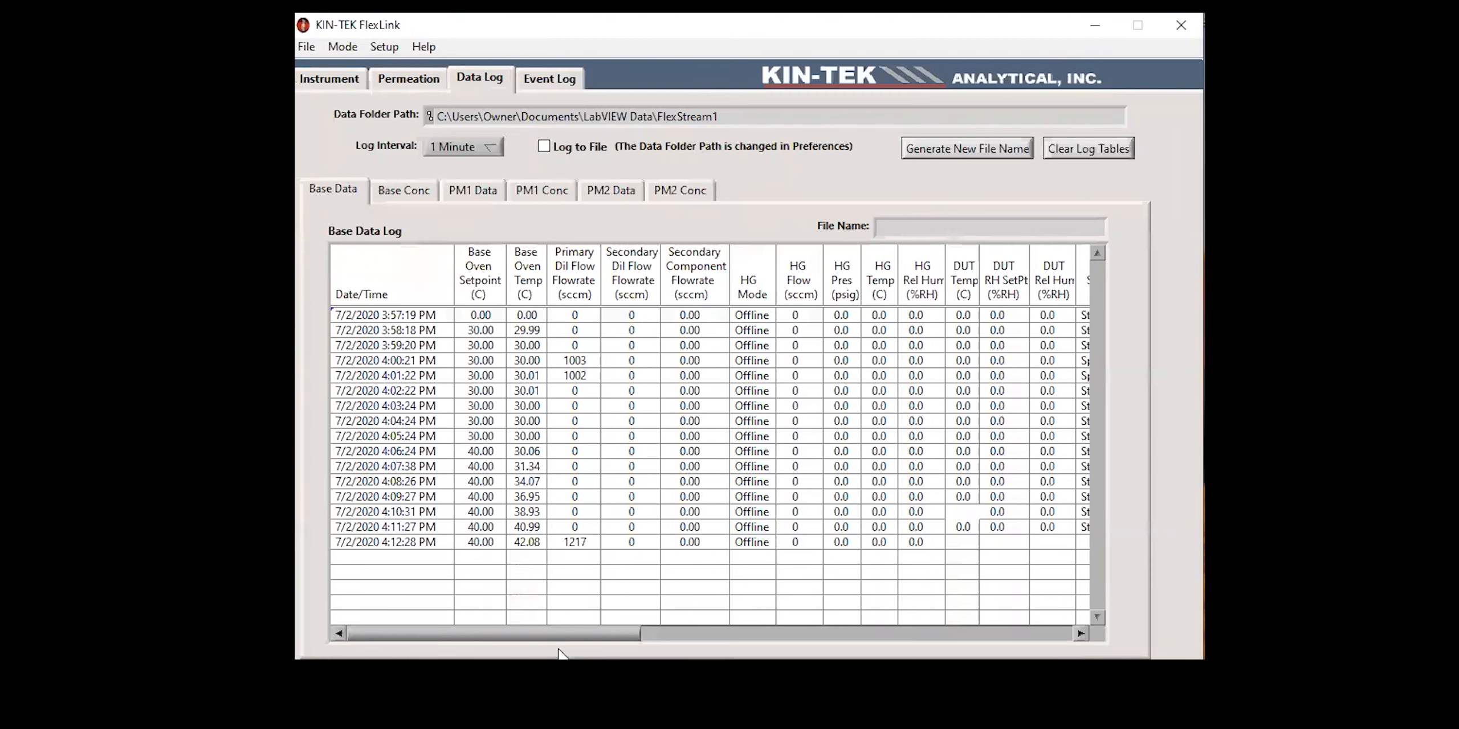
drag(556, 644, 771, 644)
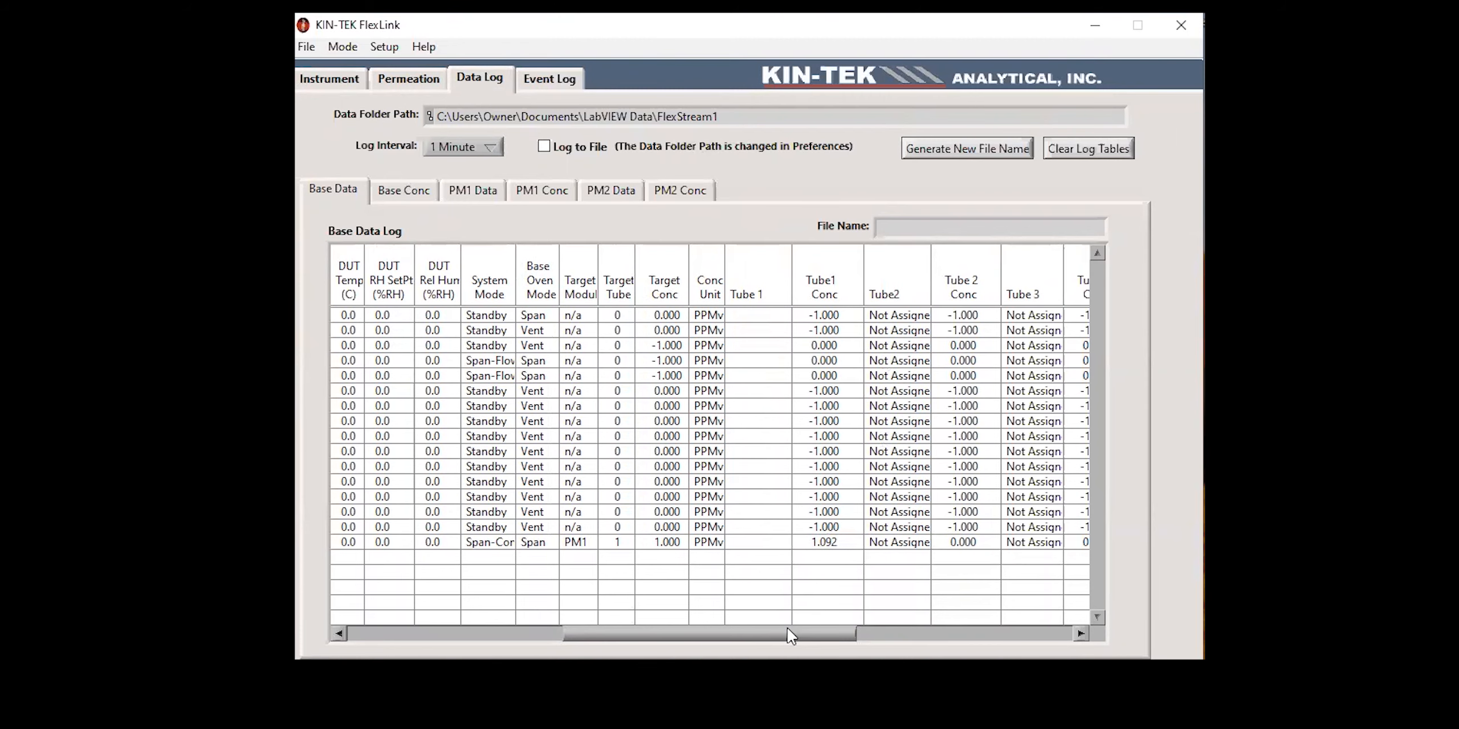
drag(794, 634, 751, 635)
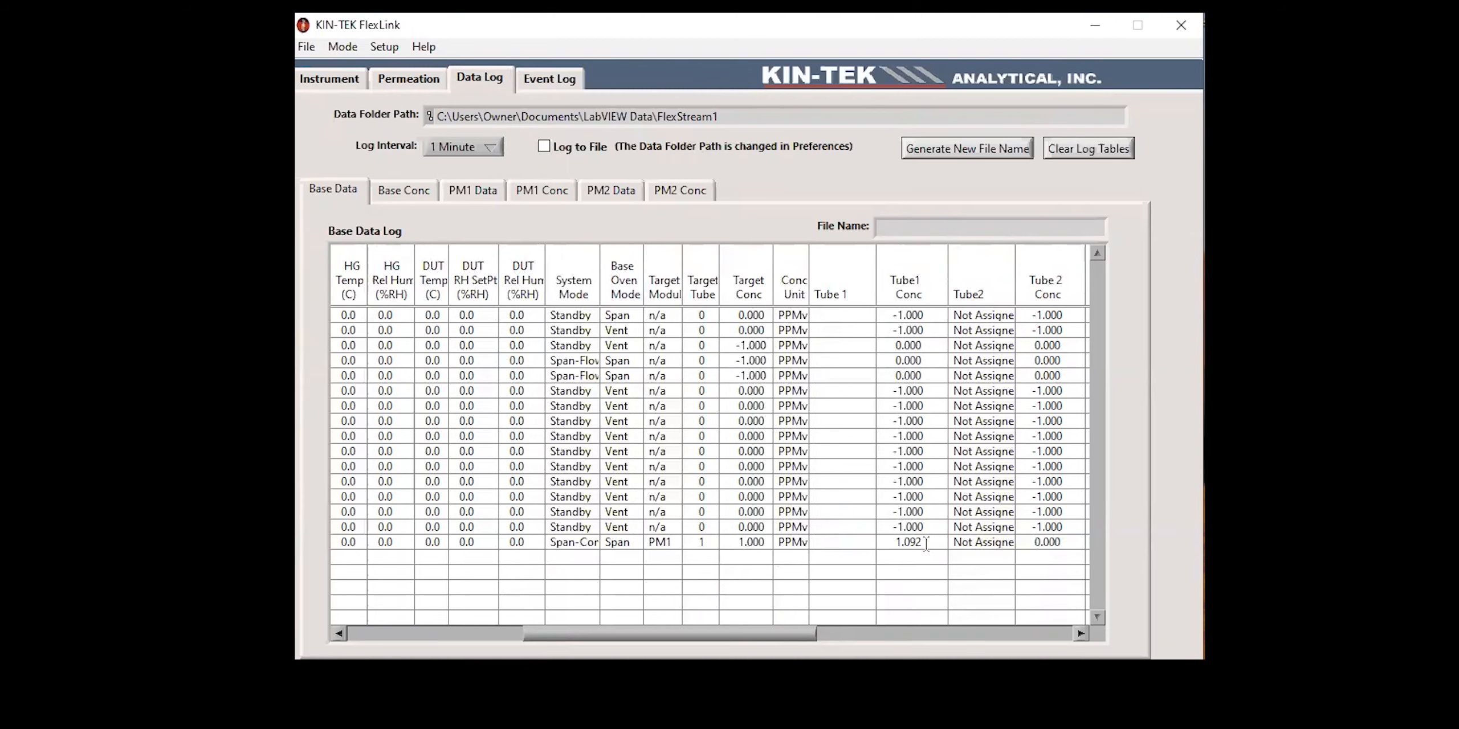
drag(744, 634, 607, 634)
Step: Examine the PM1 and PM2 data logs for dilution flow, target settings and Tube 1 name and concentration
click(476, 195)
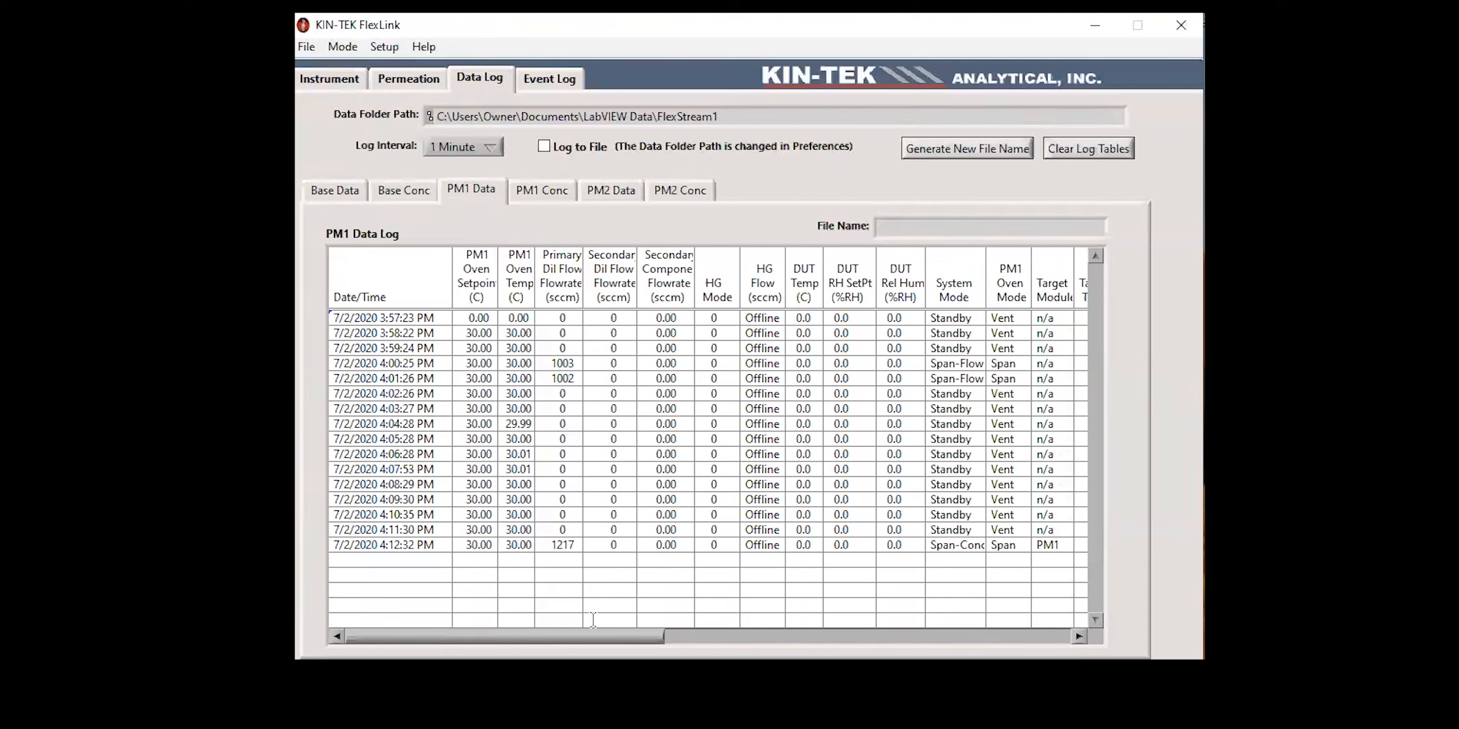
drag(634, 636, 737, 651)
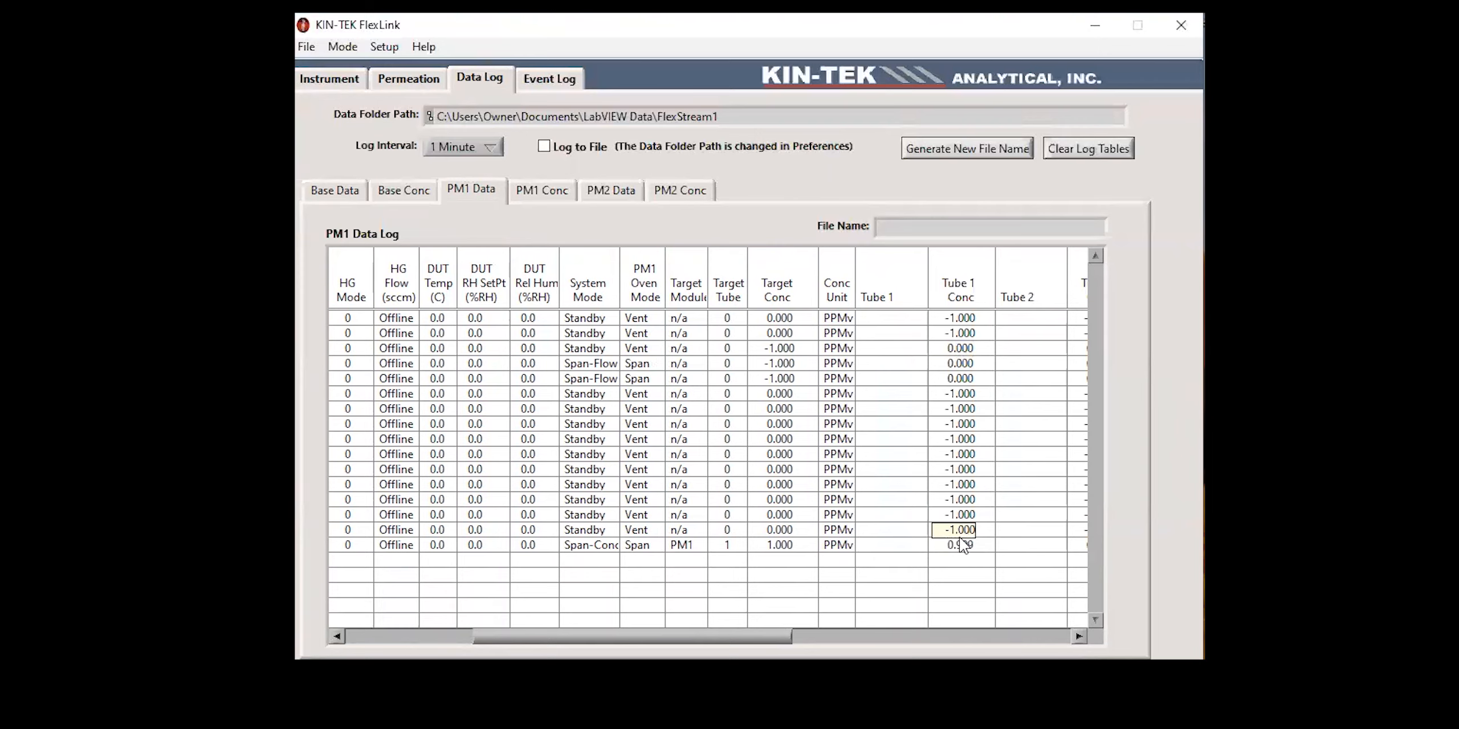
click(602, 190)
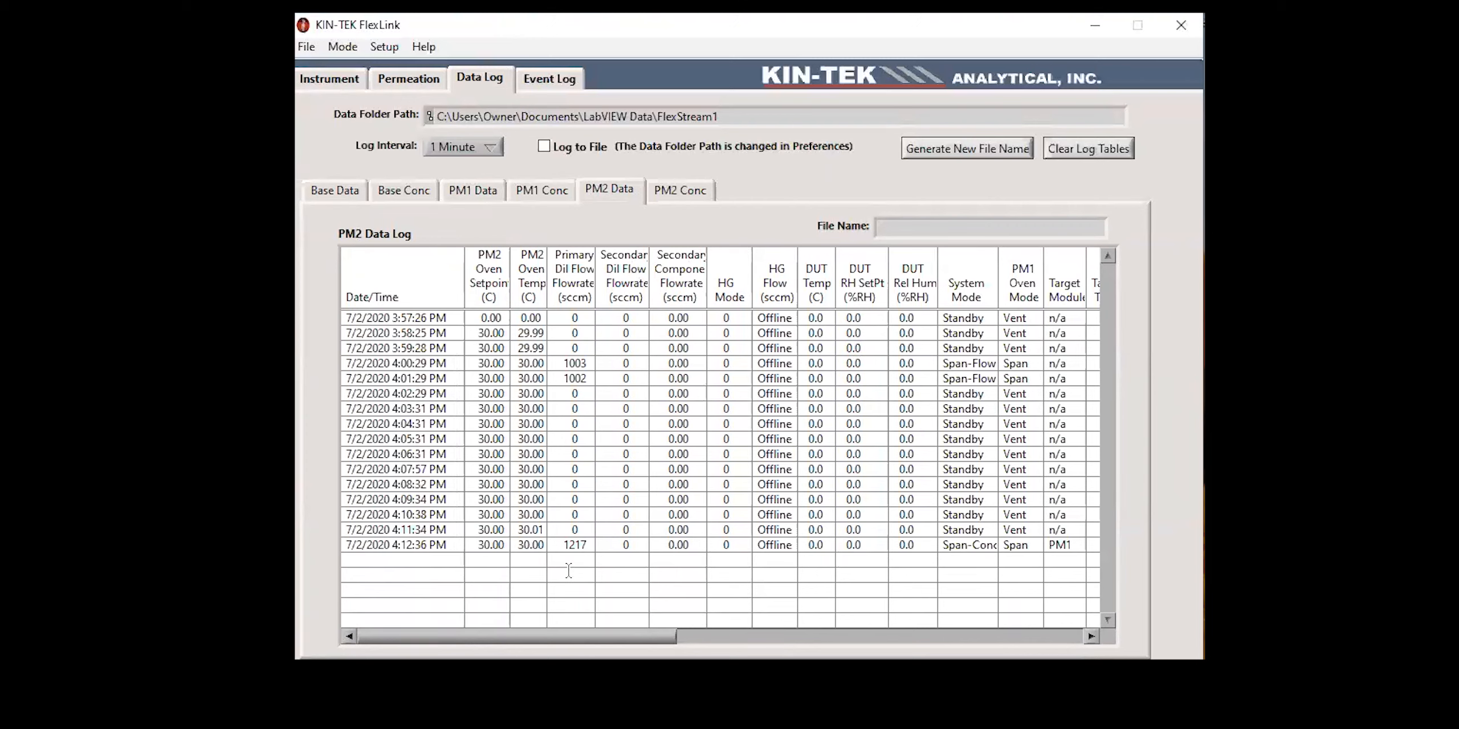
drag(582, 637, 683, 635)
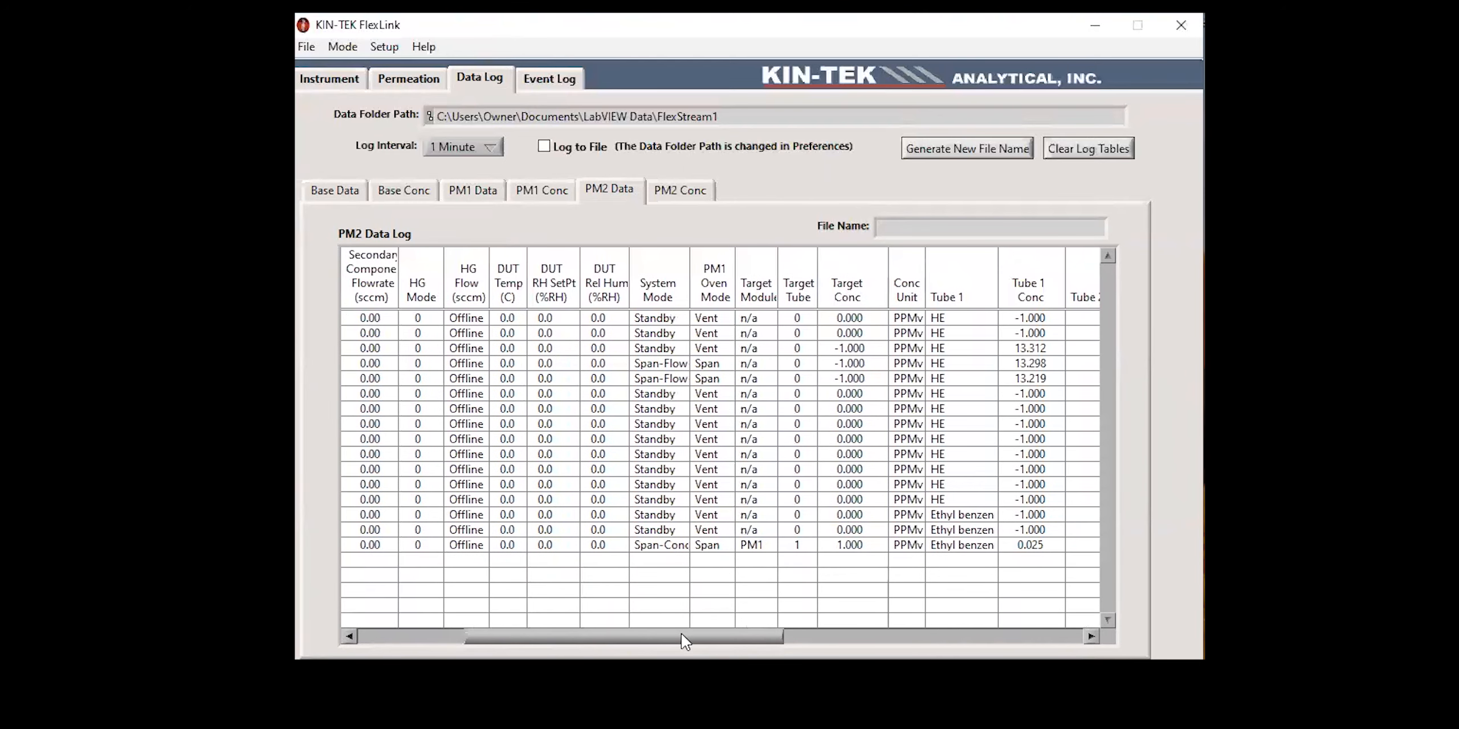
drag(685, 640, 717, 639)
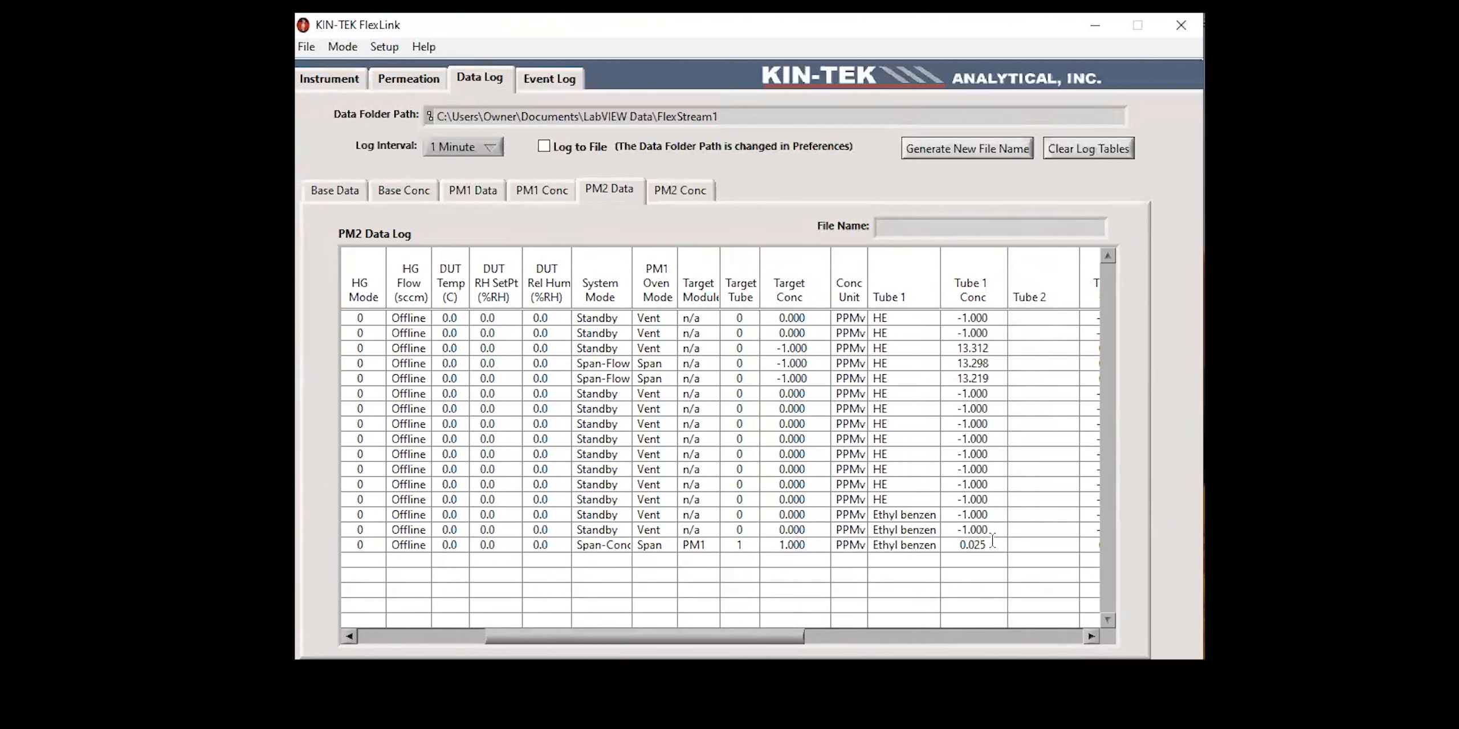
drag(763, 637, 563, 638)
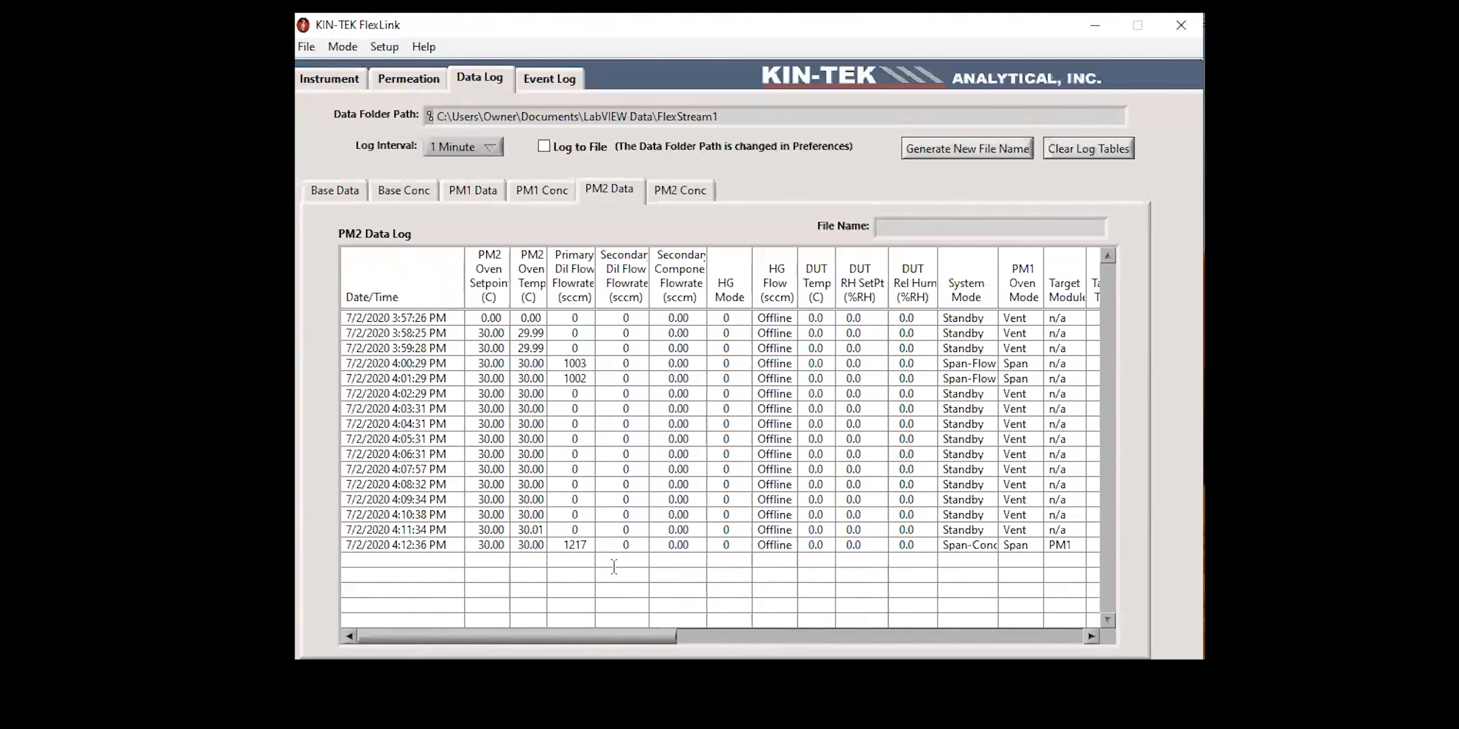
Step: Compare the concentrations of benzene, toluene and ethyl benzene across the Base Module, PM1 and PM2 component tables
click(410, 84)
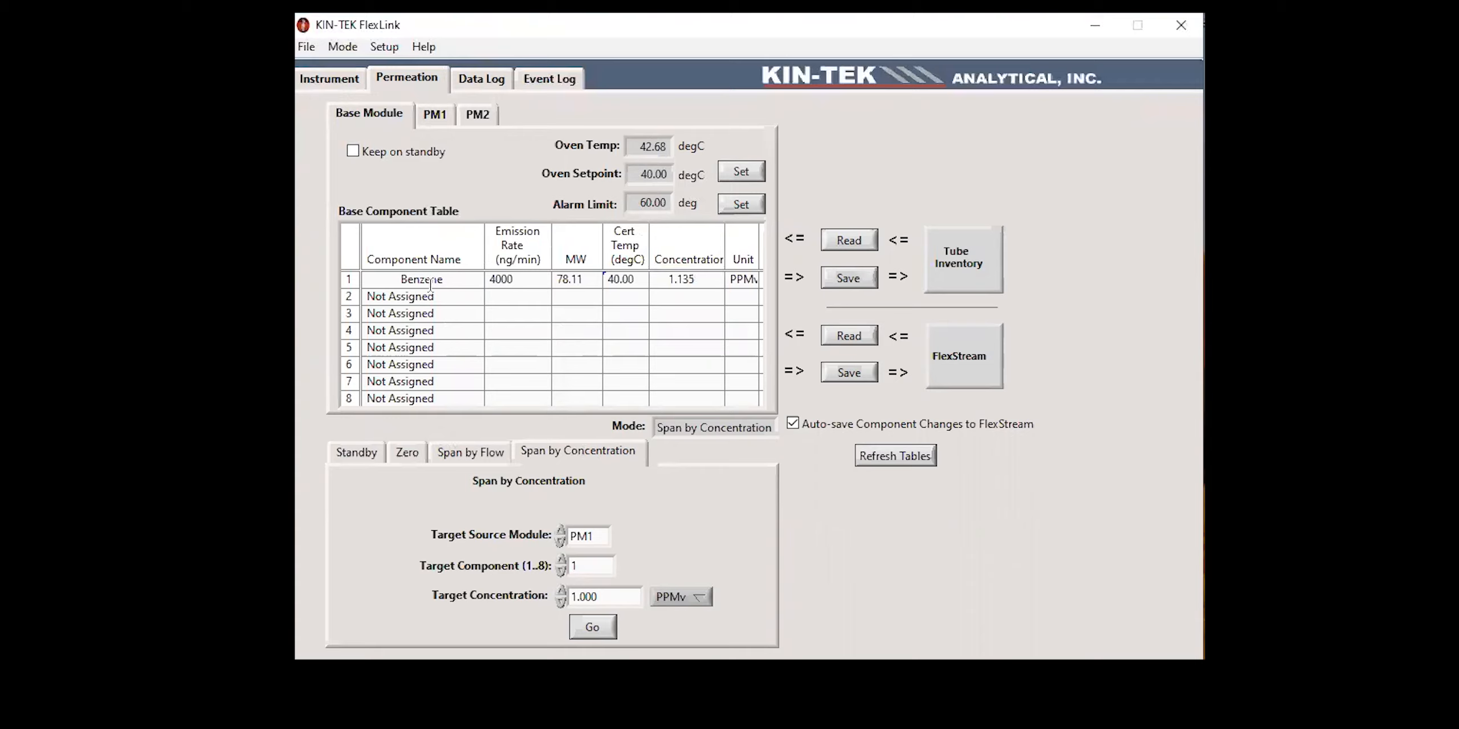
click(432, 116)
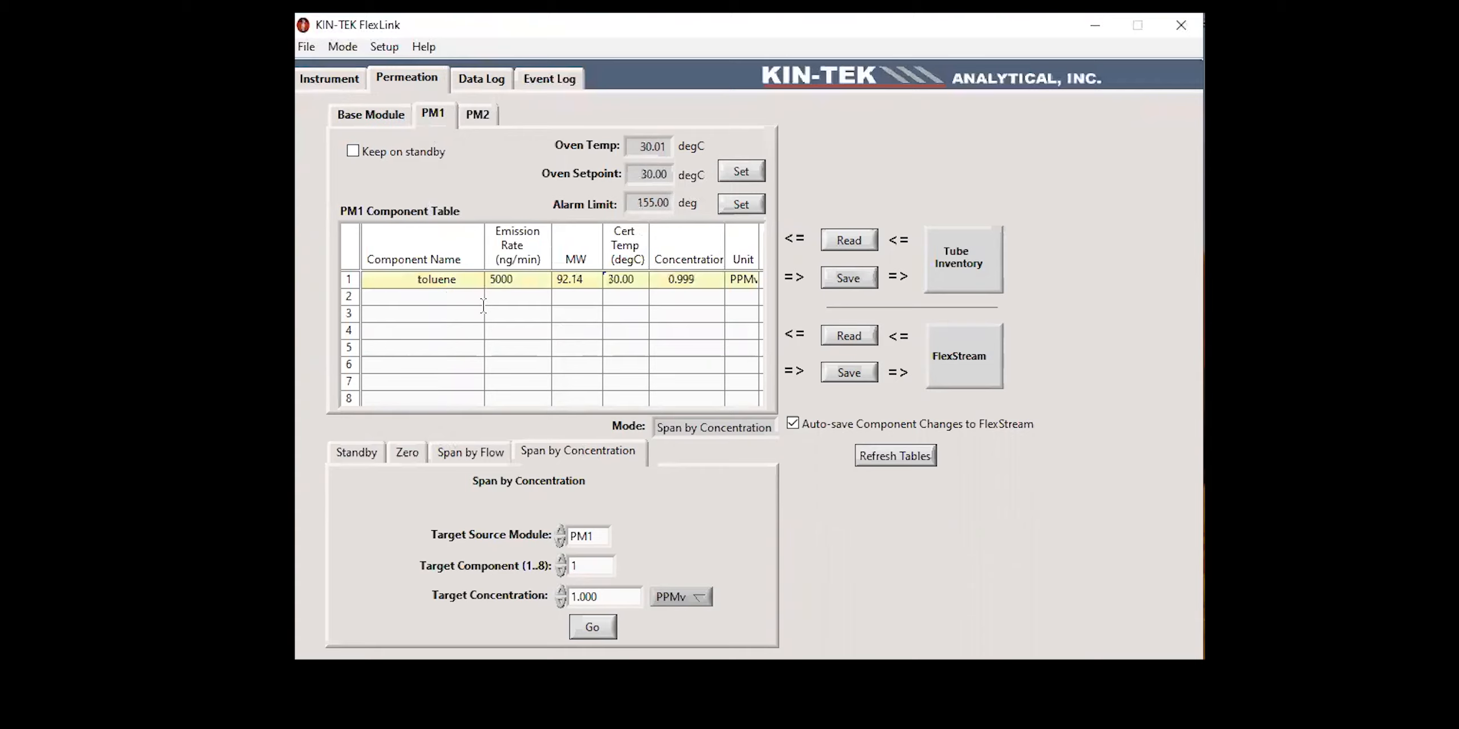
click(478, 118)
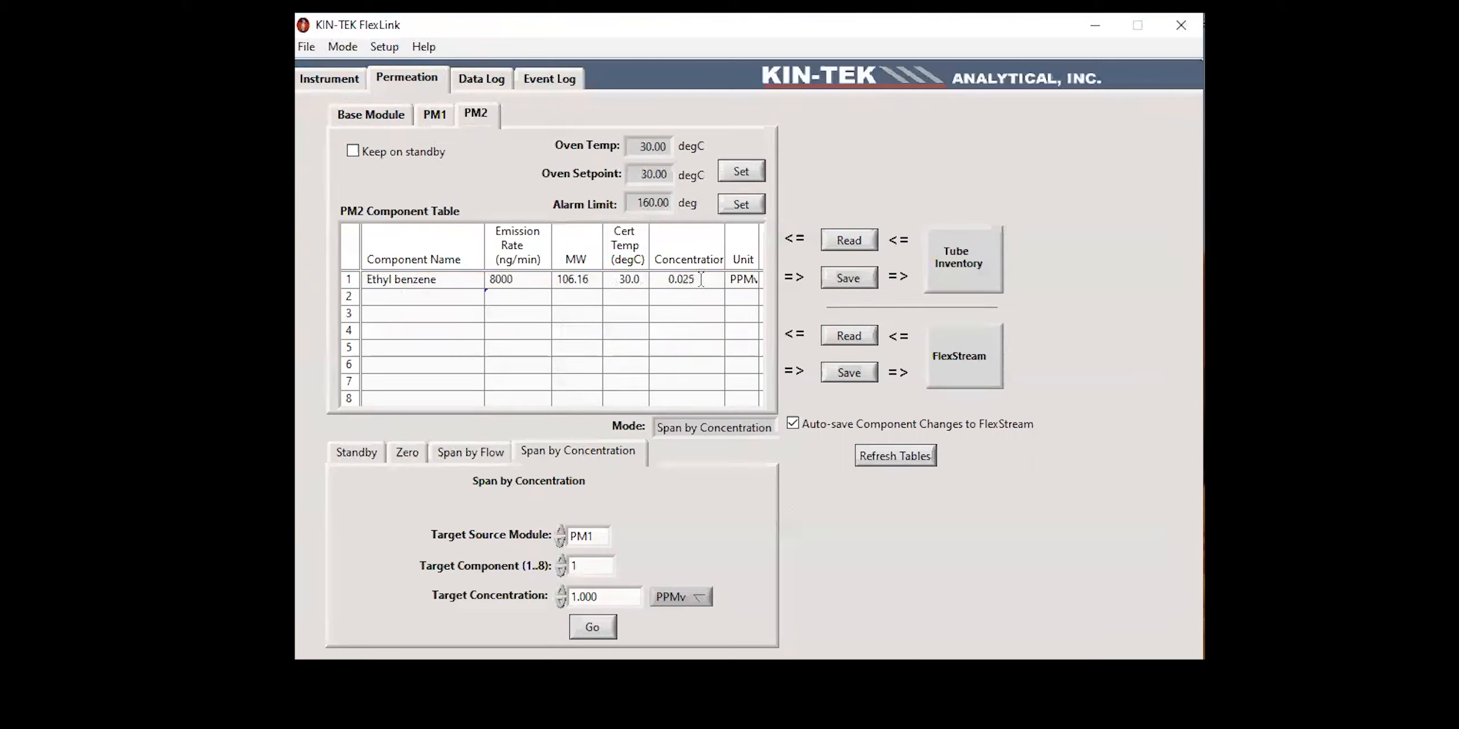
click(436, 116)
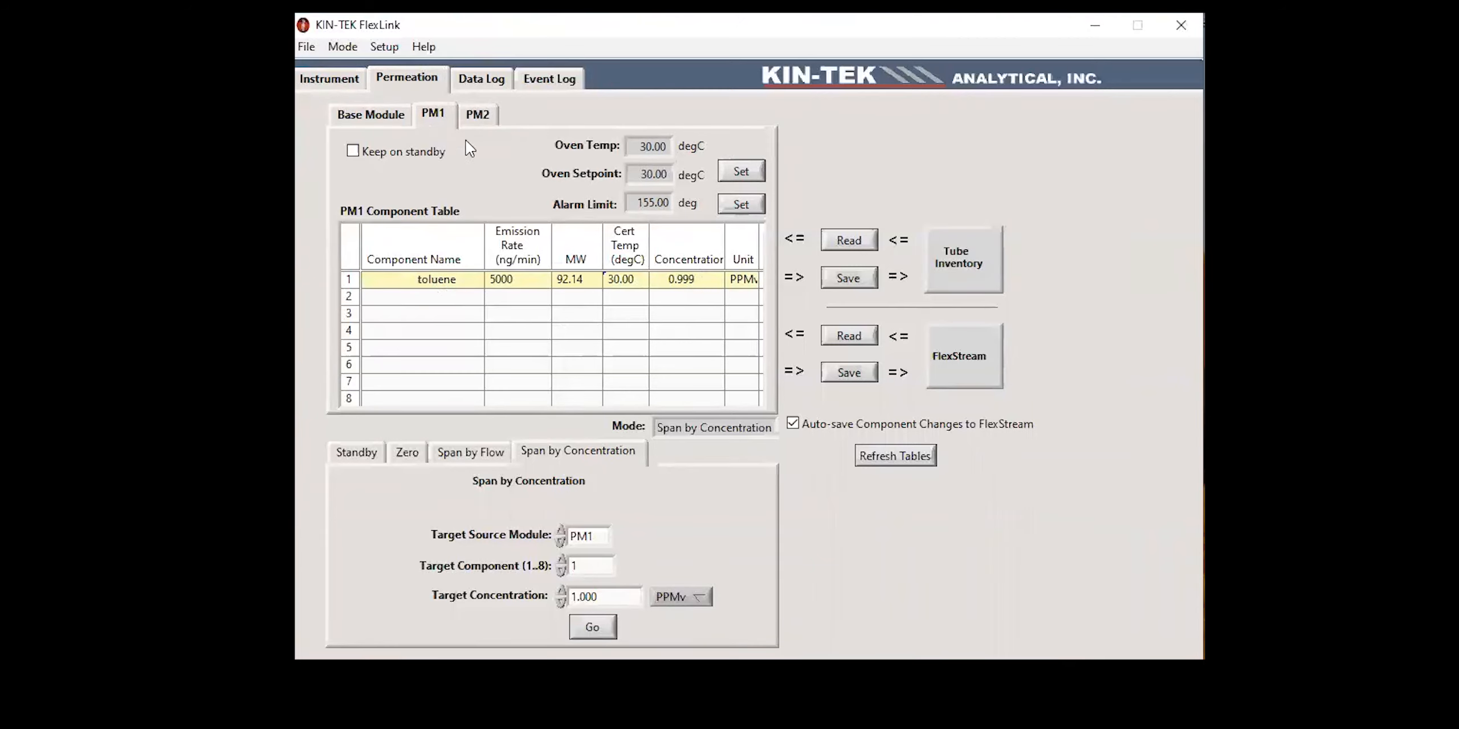
click(381, 121)
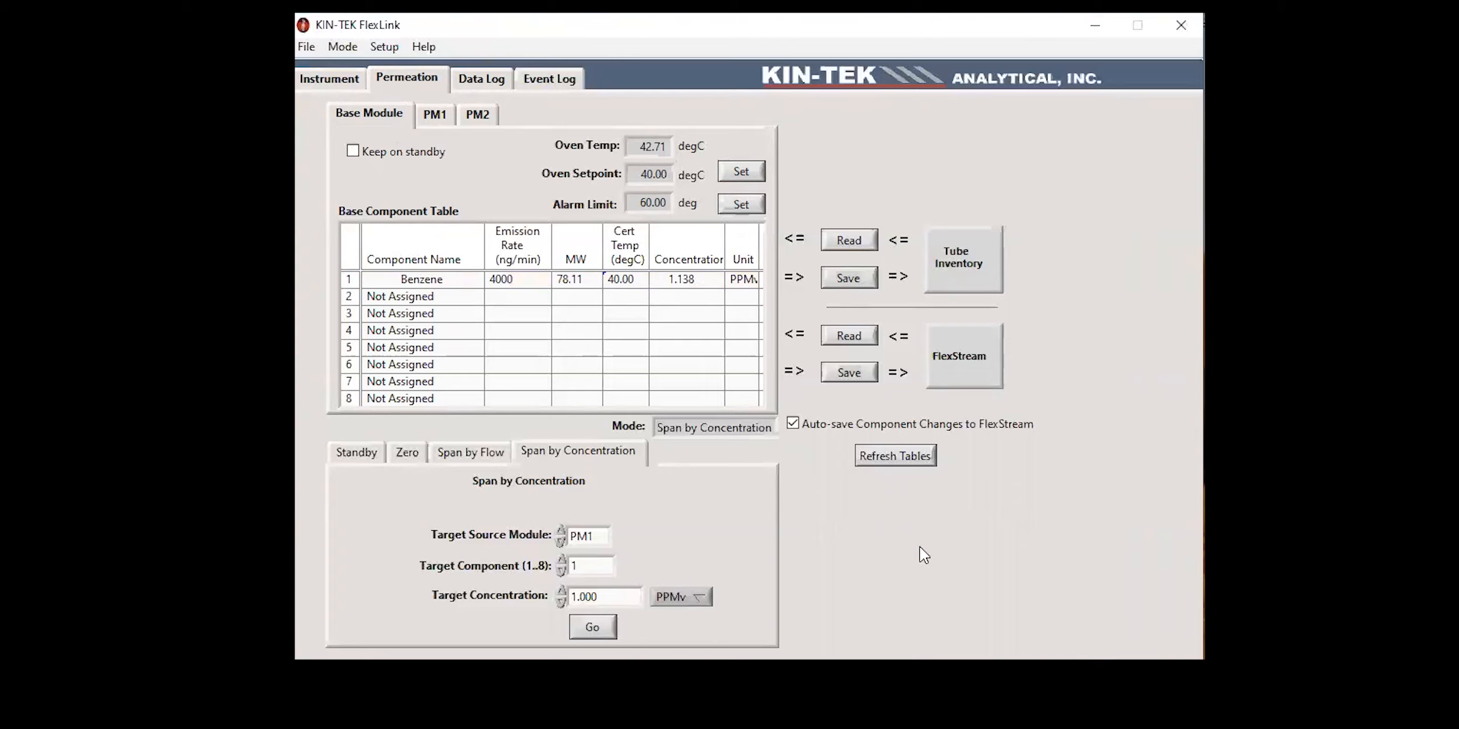
click(433, 117)
click(475, 120)
click(370, 120)
click(436, 117)
click(478, 117)
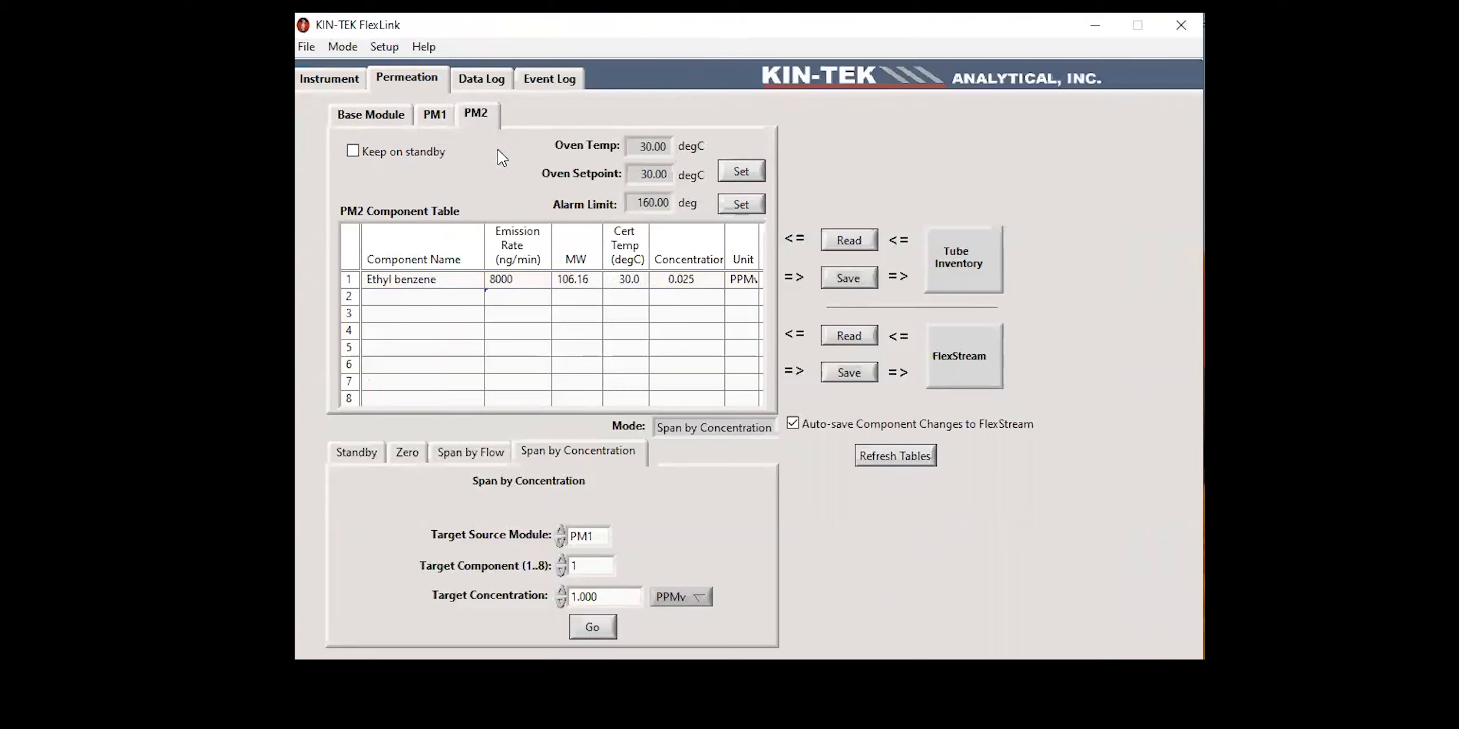